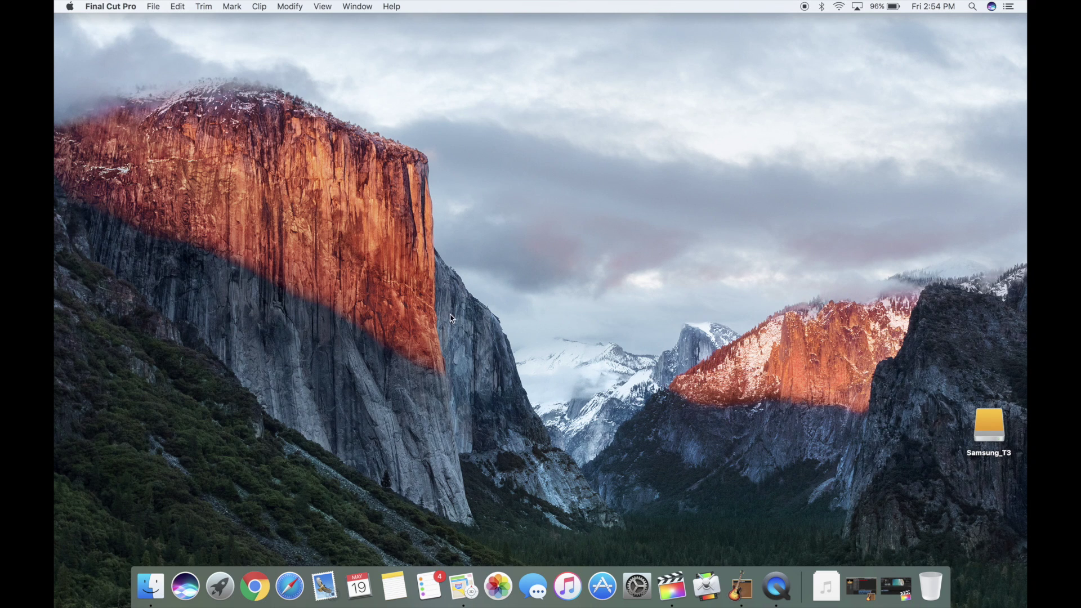
Restore the minimized project window and play the Color Finale Pro vs. Color Finale project full screen
left_click(907, 601)
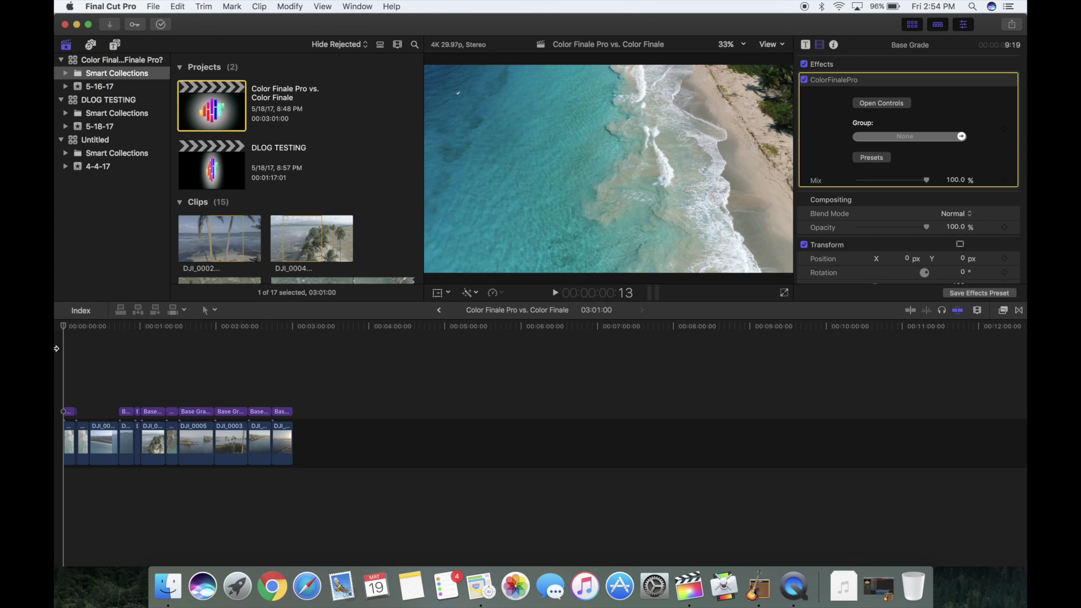
left_click(784, 293)
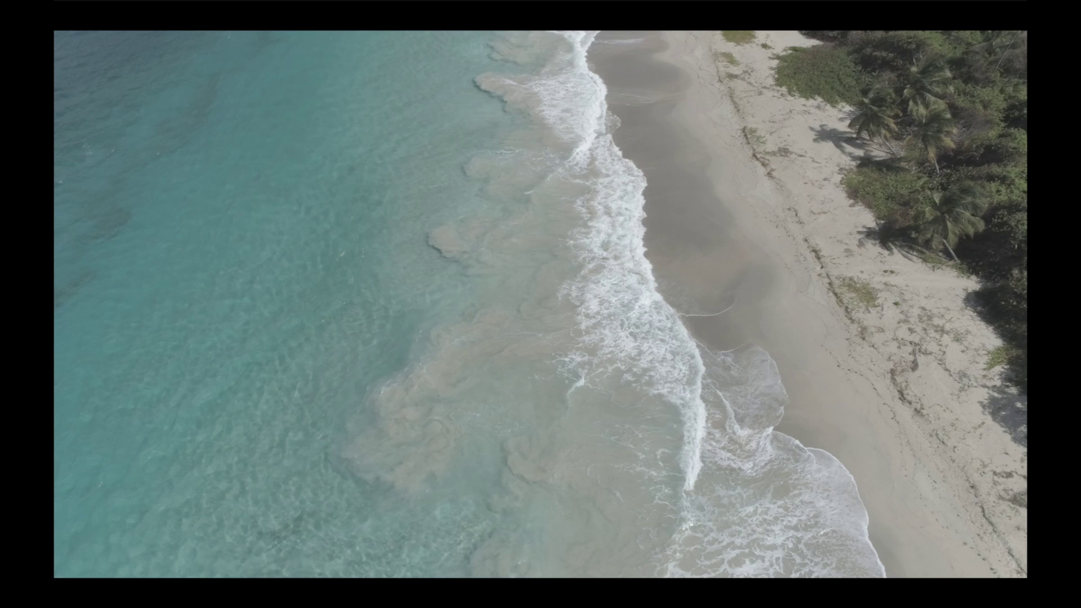
key("Escape")
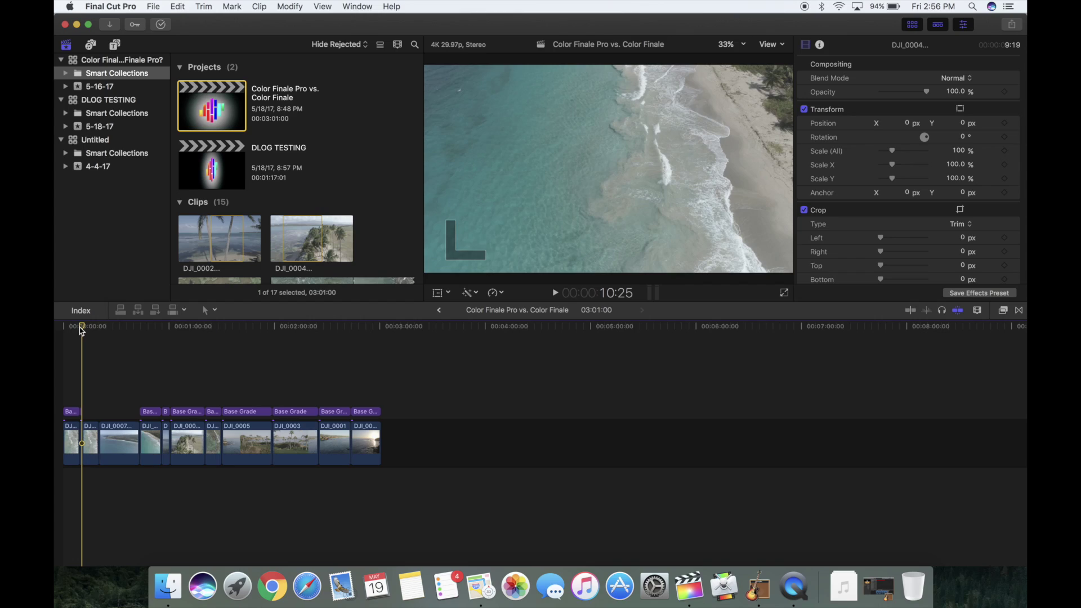
Compare the graded opening beach clip with the ungraded DJI_0004 clip that follows it in the timeline
key("super+equal")
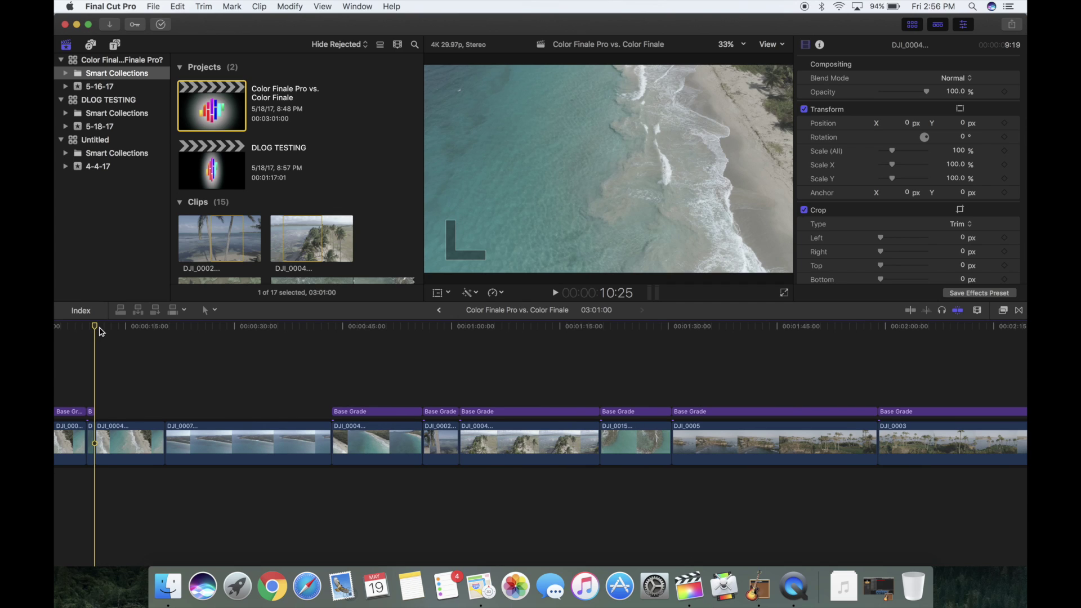
left_click(110, 327)
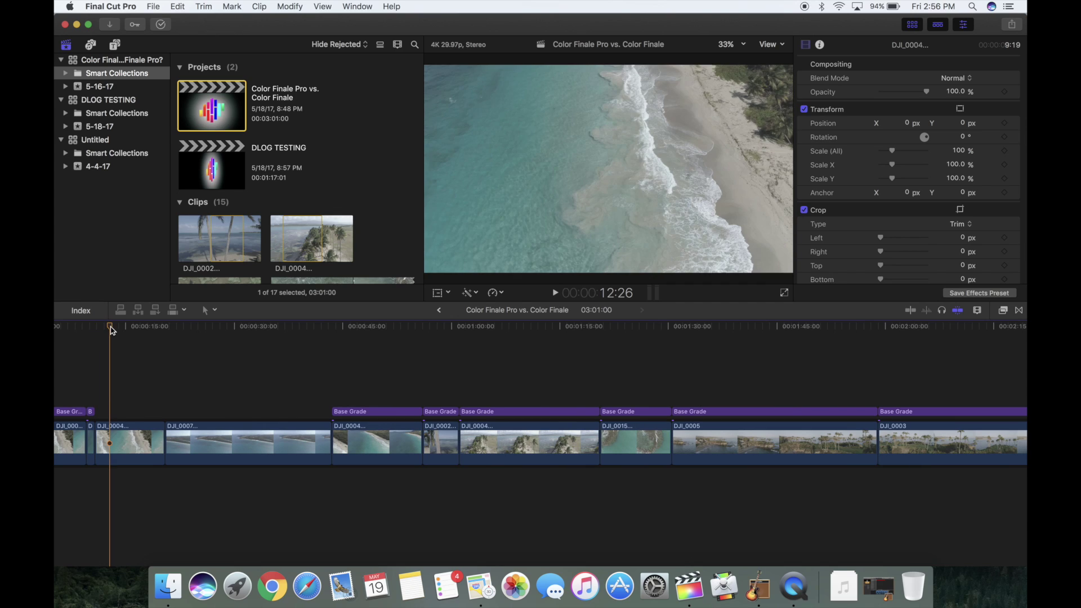
left_click(76, 327)
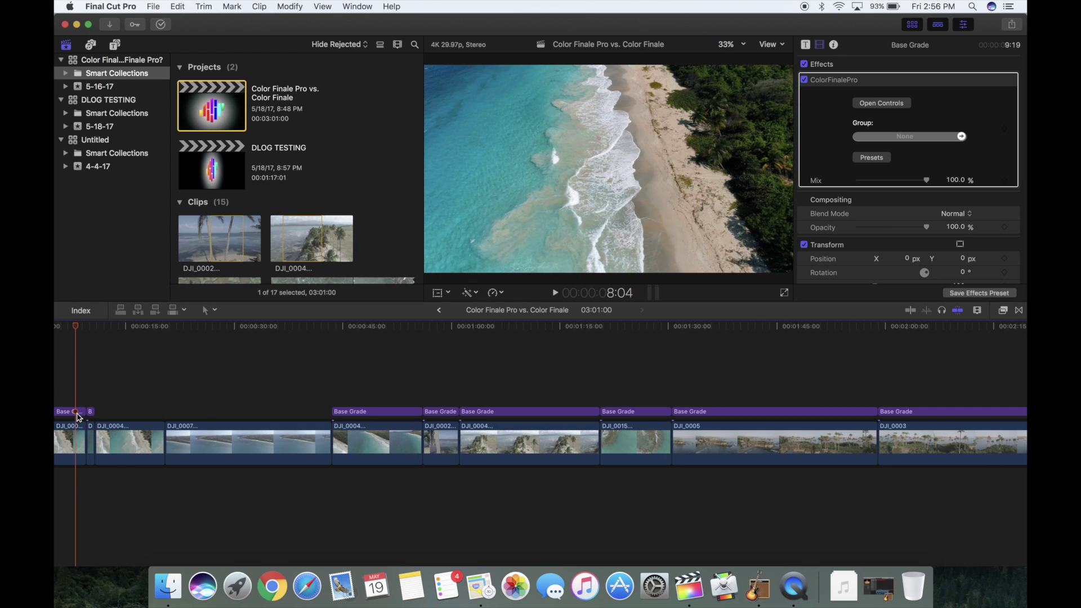
left_click(124, 326)
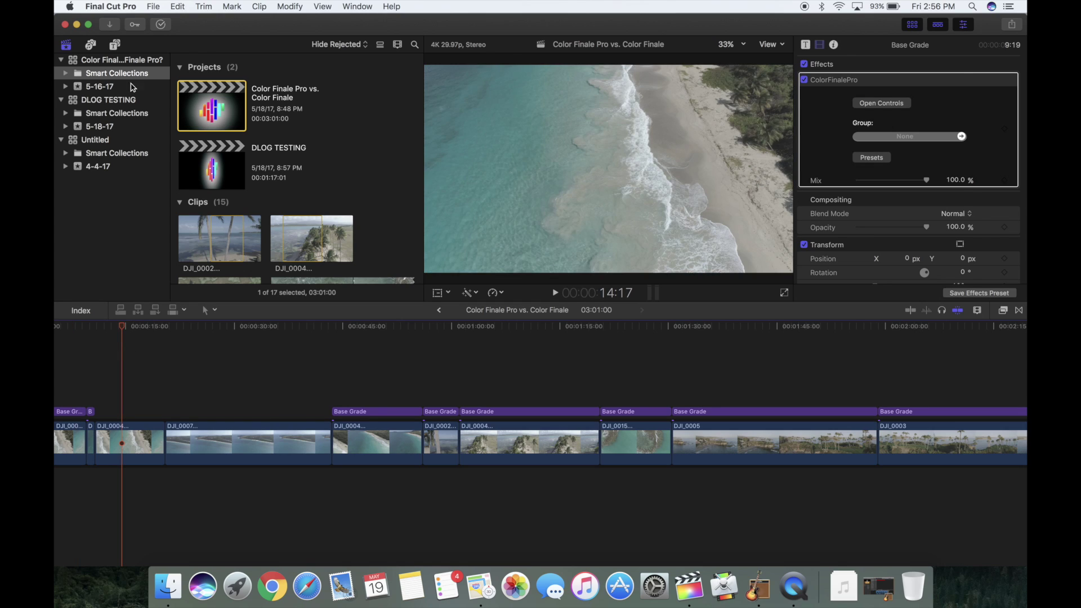
Add a Base Grade title above the whole ungraded DJI_0004 clip and apply the ColorFinalePro effect to it
key("alt+super+1")
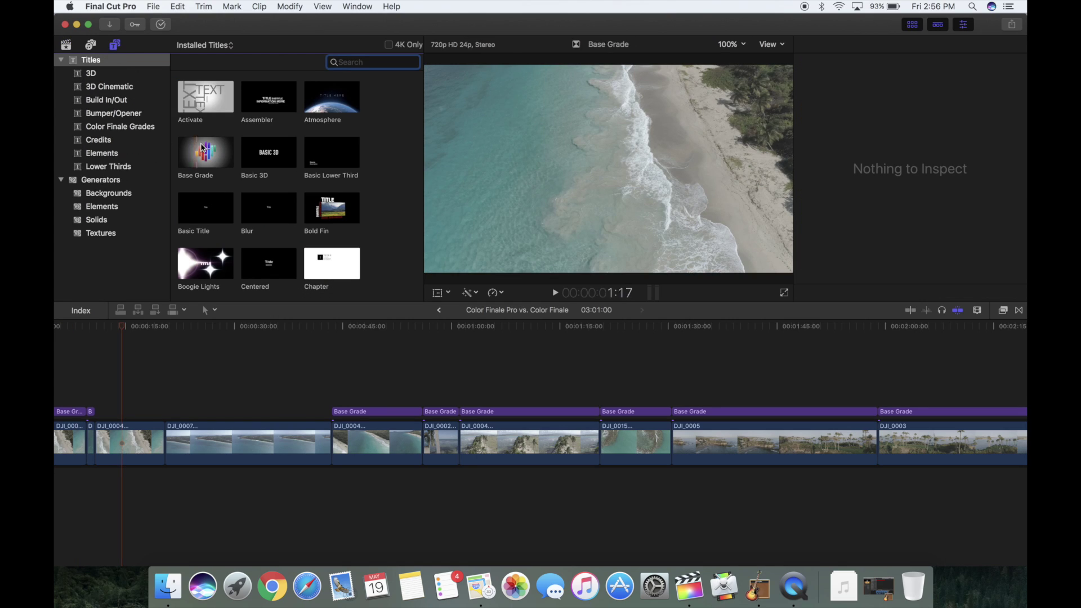
left_click_drag(205, 151, 161, 415)
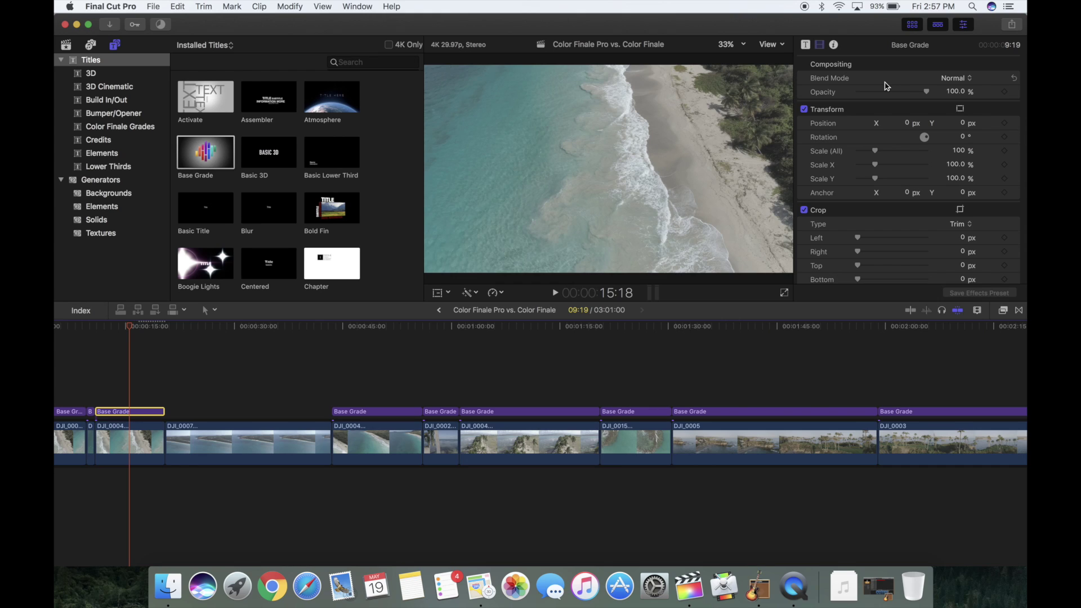
left_click(1002, 310)
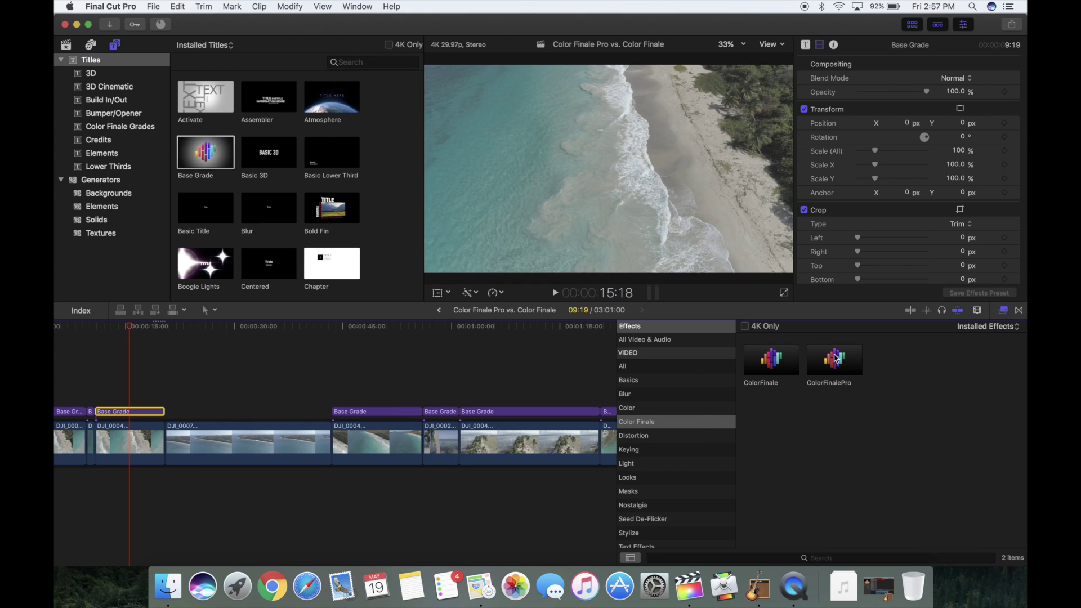
left_click_drag(841, 361, 130, 408)
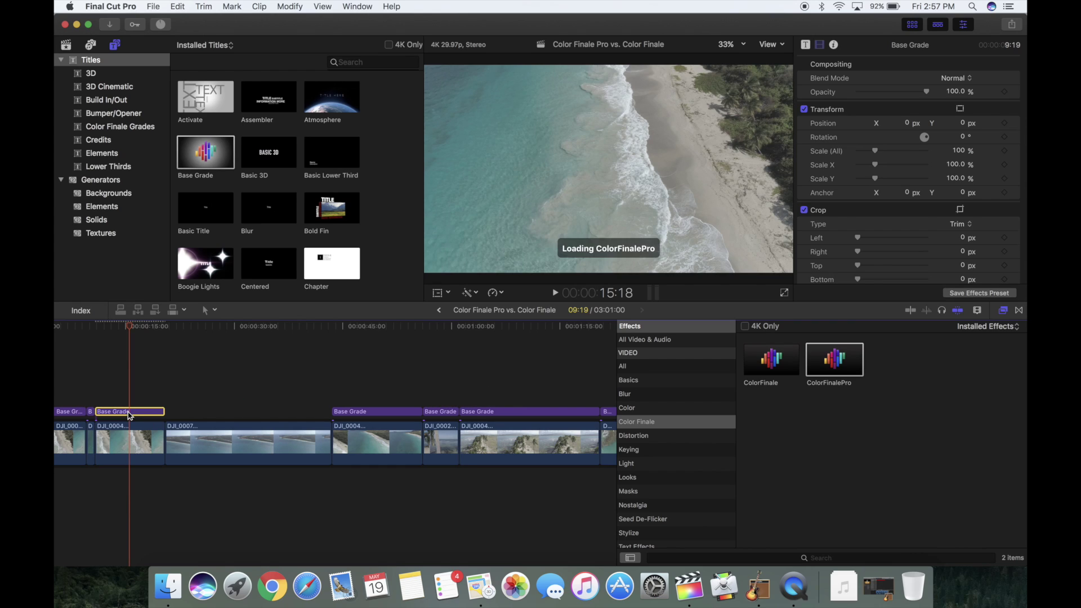
Remove the ColorFinalePro effect from the new Base Grade title and apply it again
left_click(838, 86)
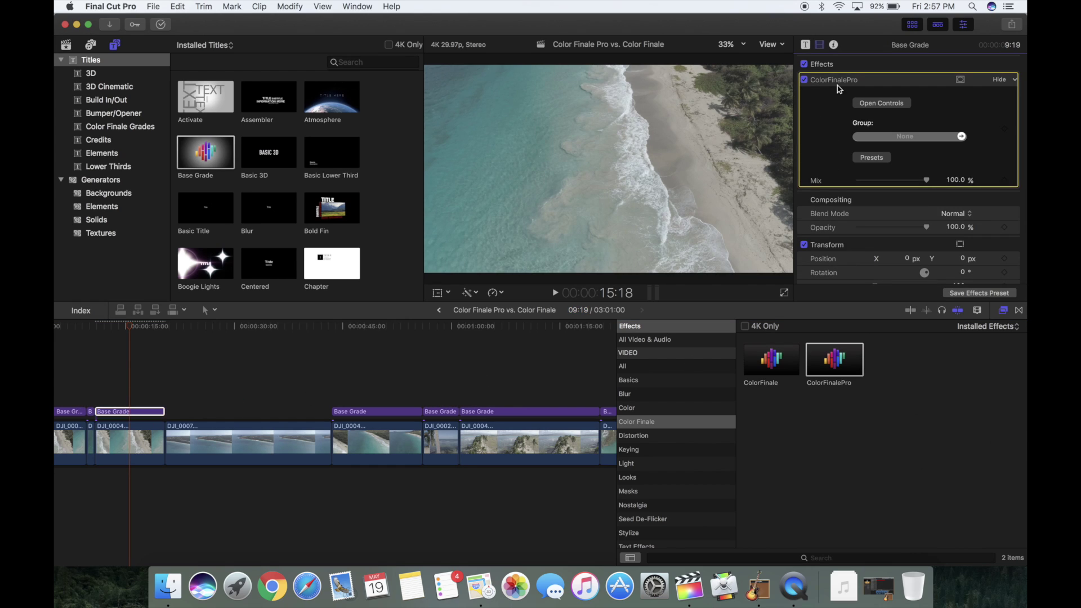
key("Delete")
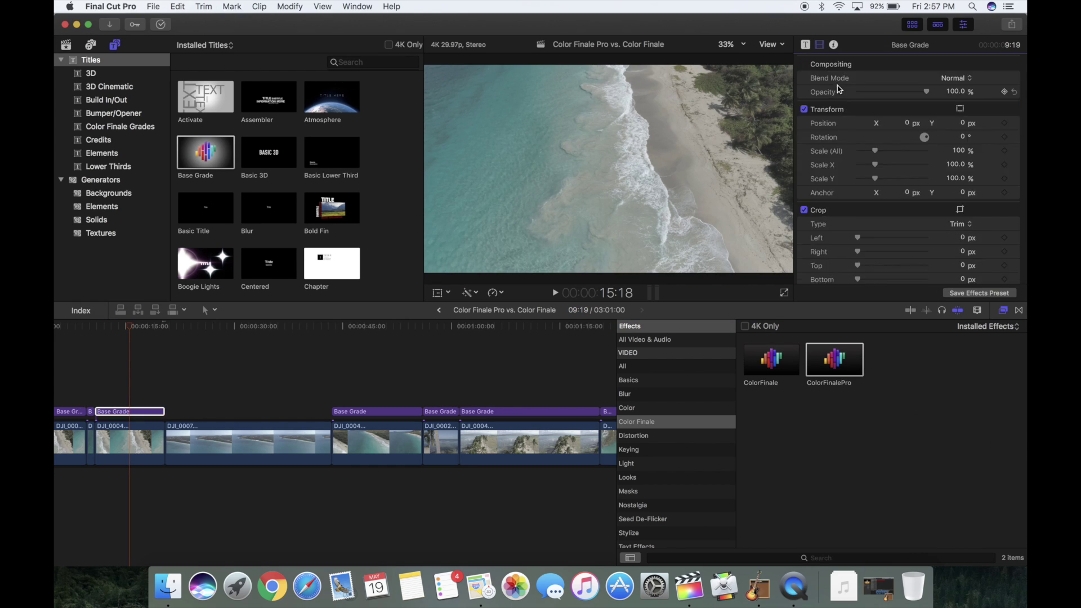
left_click(828, 365)
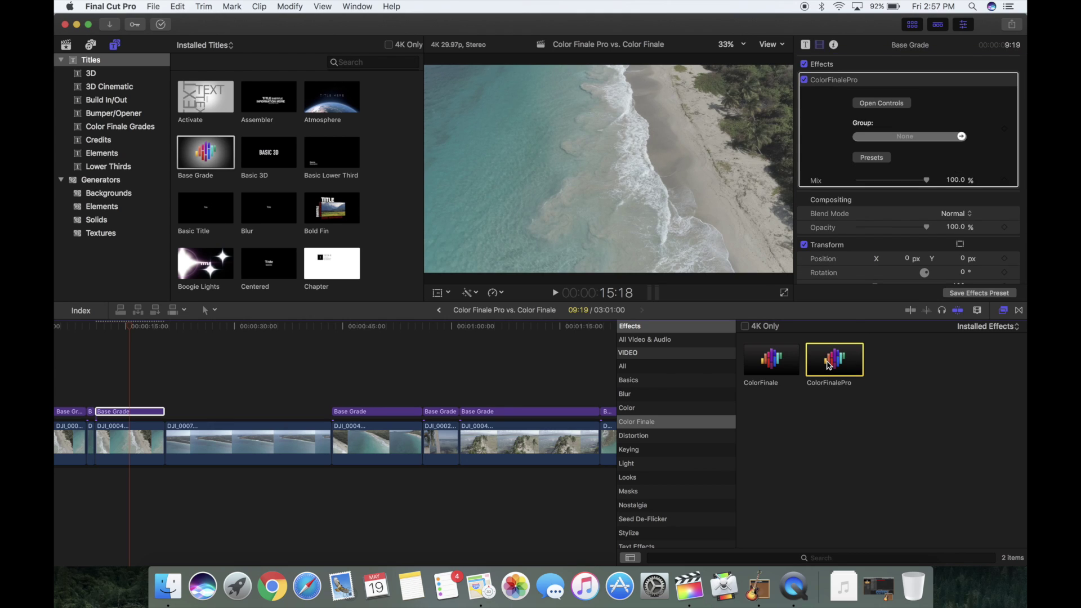
Open the grading controls of the ColorFinalePro effect on the new Base Grade title
left_click(888, 141)
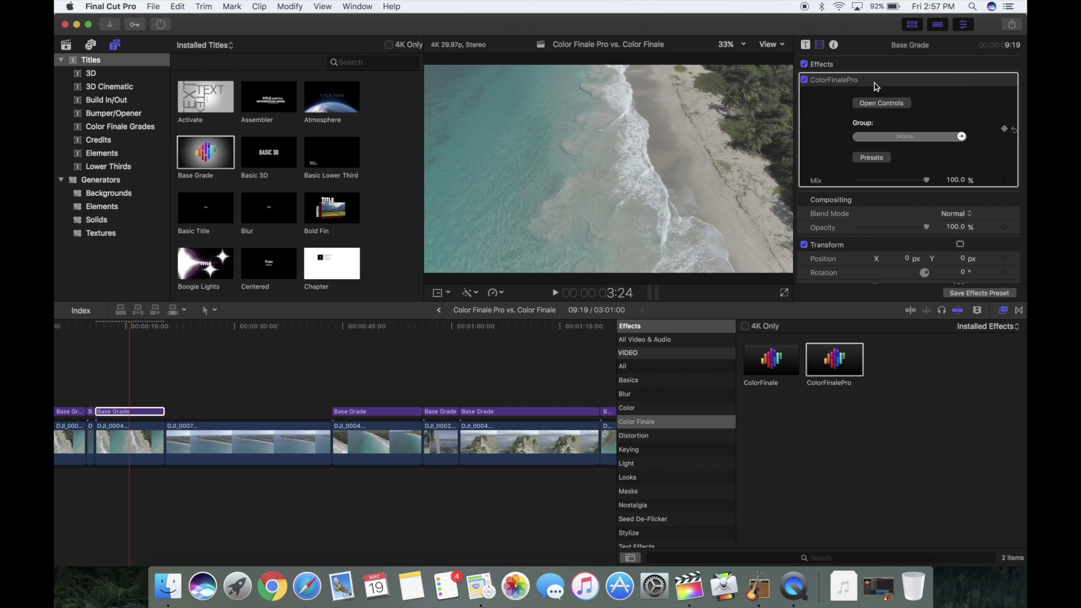
mouse_move(880, 90)
left_click(887, 105)
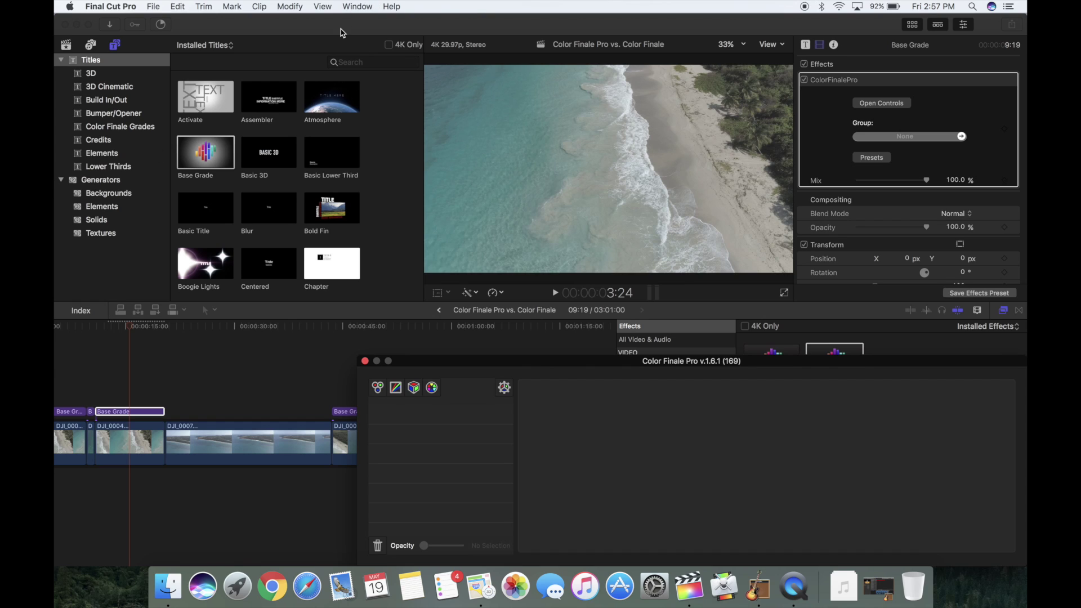
Switch the workspace to Color & Effects to show the video scopes beside the viewer
left_click(355, 6)
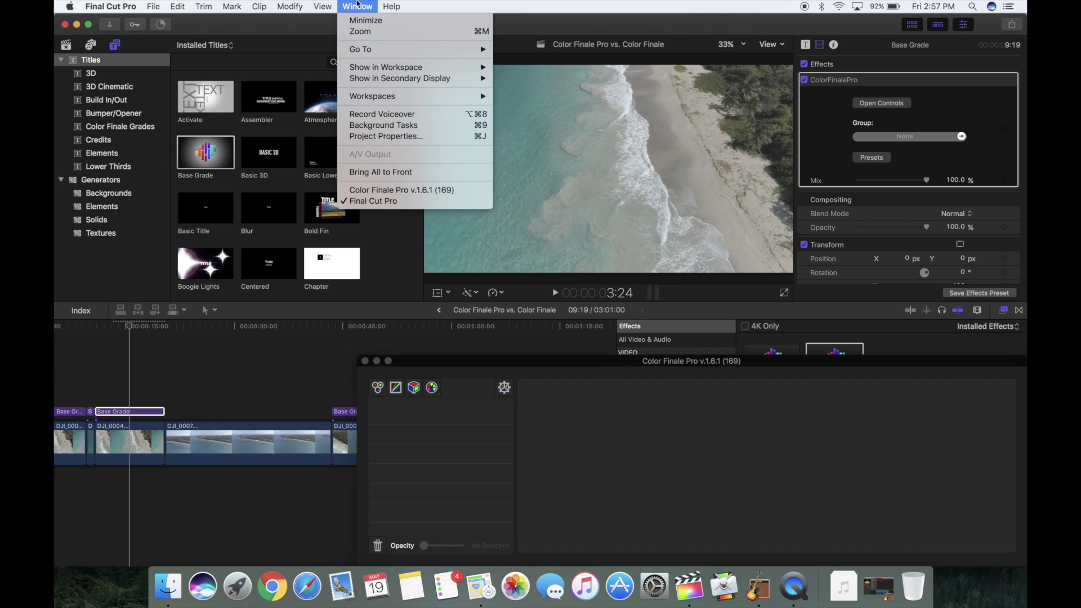
mouse_move(361, 100)
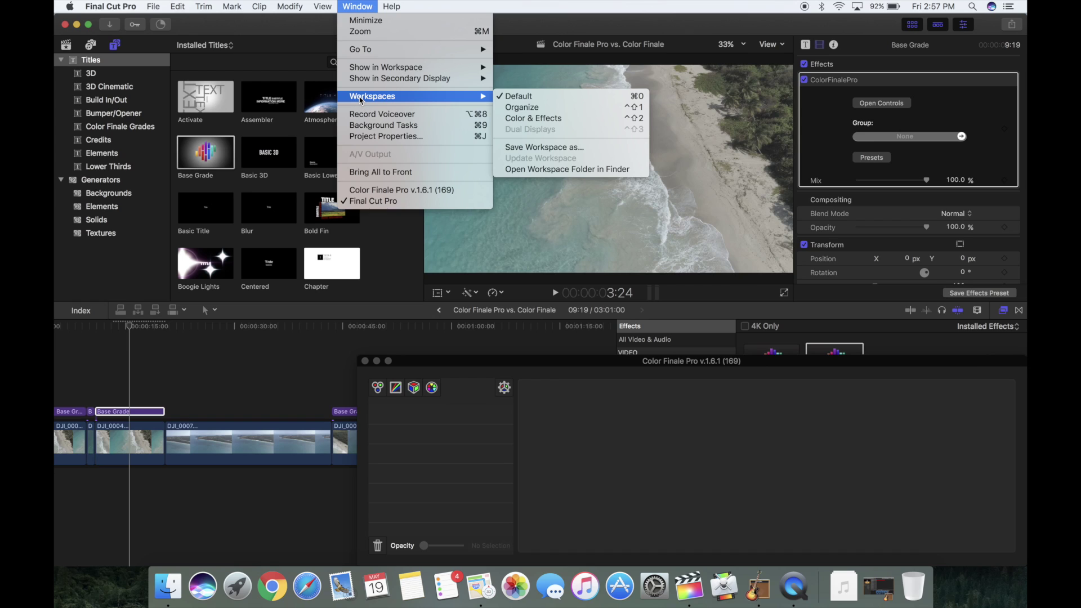
left_click(528, 119)
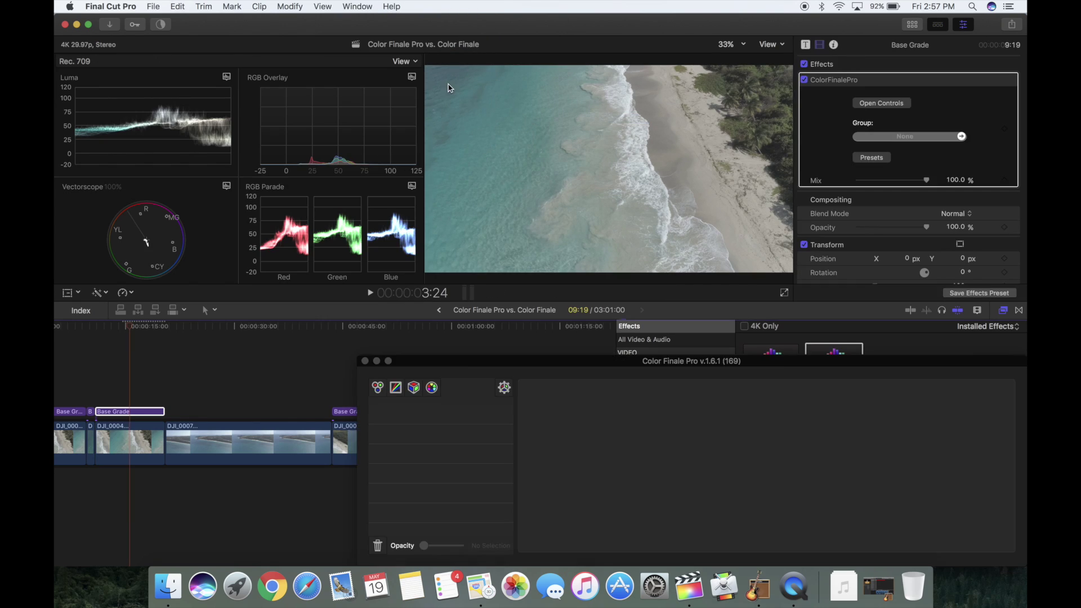
Reduce the video scopes to a single waveform and set its channels to RGB Overlay
left_click(406, 61)
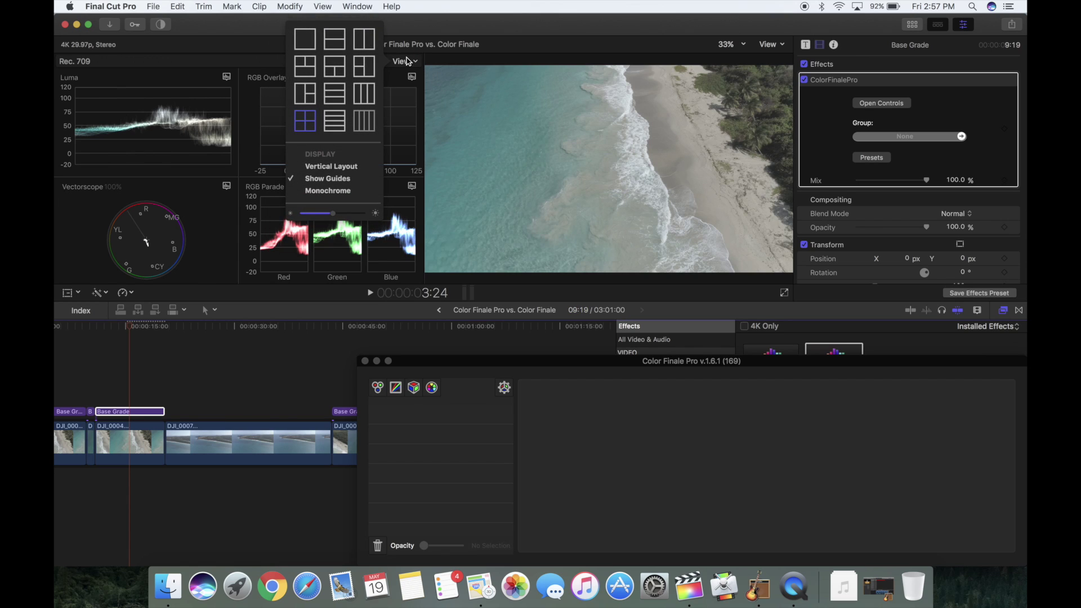
left_click(304, 39)
left_click(407, 61)
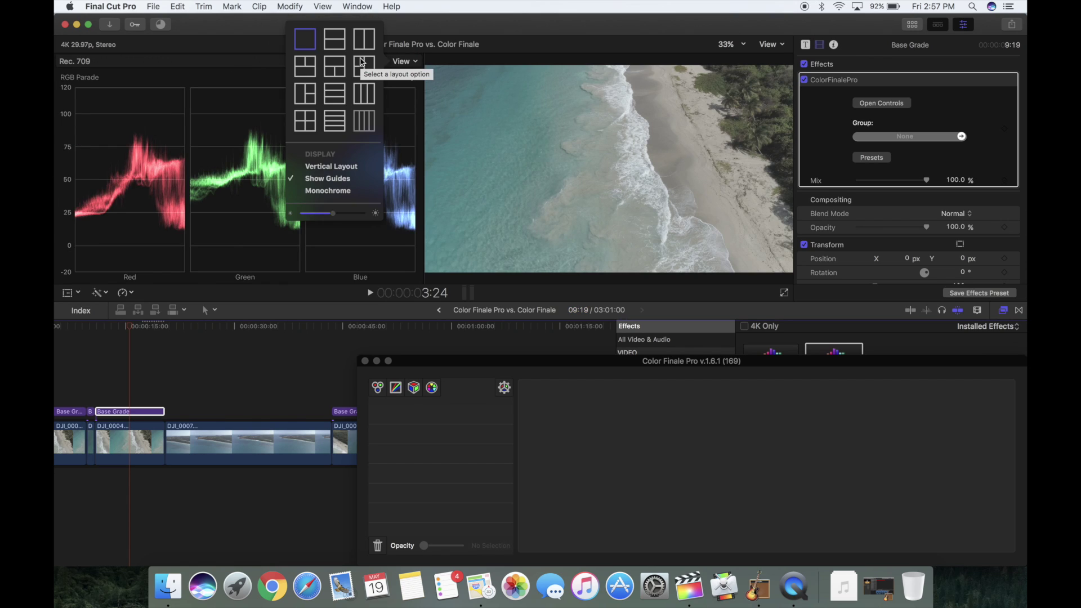
left_click(415, 63)
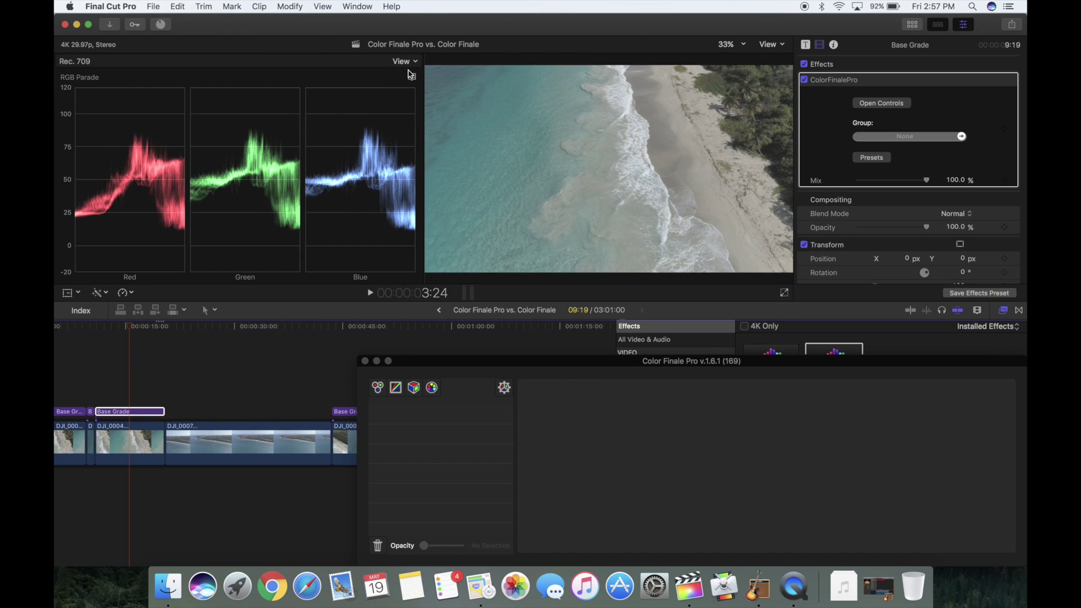
left_click(412, 77)
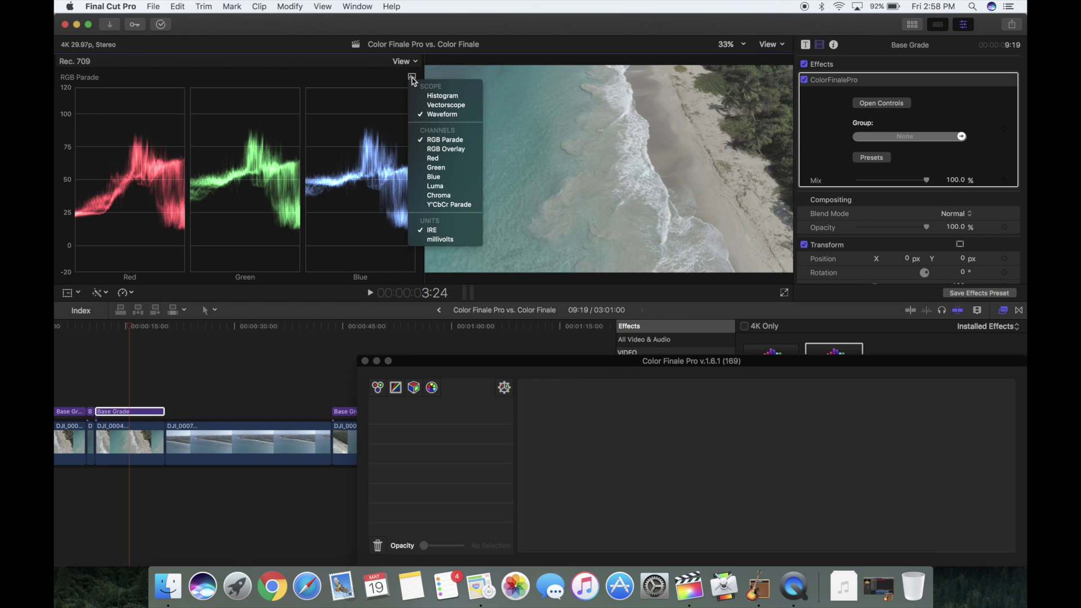
left_click(435, 150)
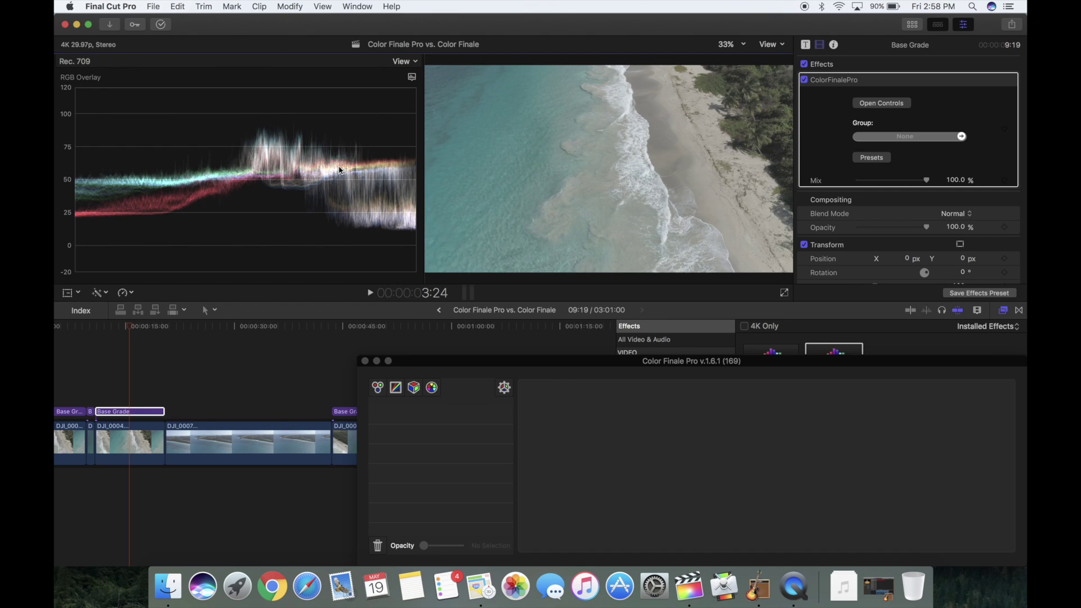
Add a Color Wheels layer and set all channels of Lift to -0.11 and Gain to 0.05, with saturation at 1.50
left_click(376, 389)
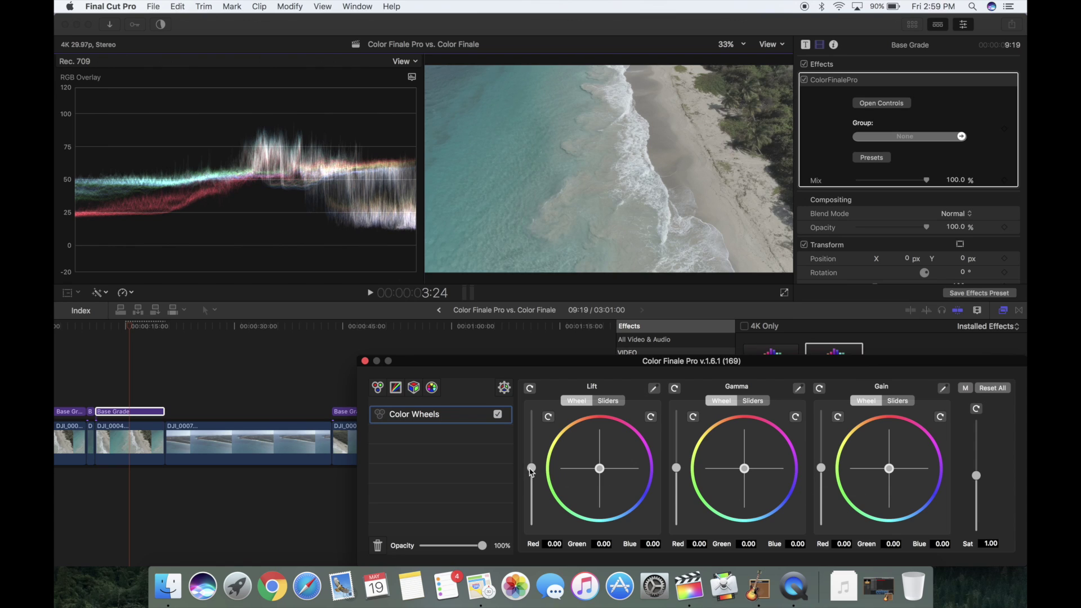
left_click_drag(532, 472, 531, 478)
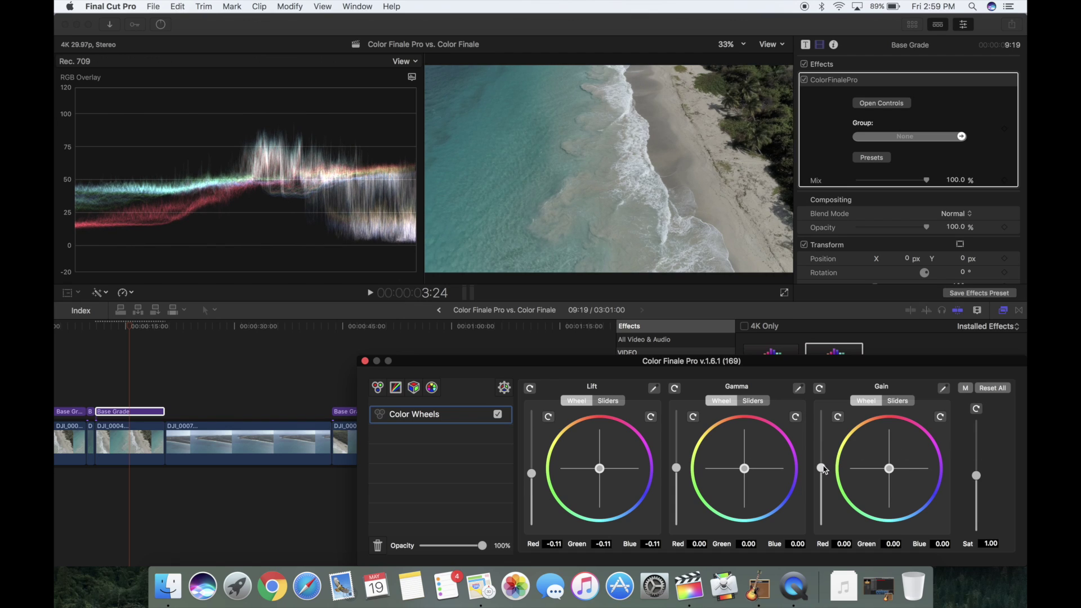
left_click_drag(821, 468, 822, 465)
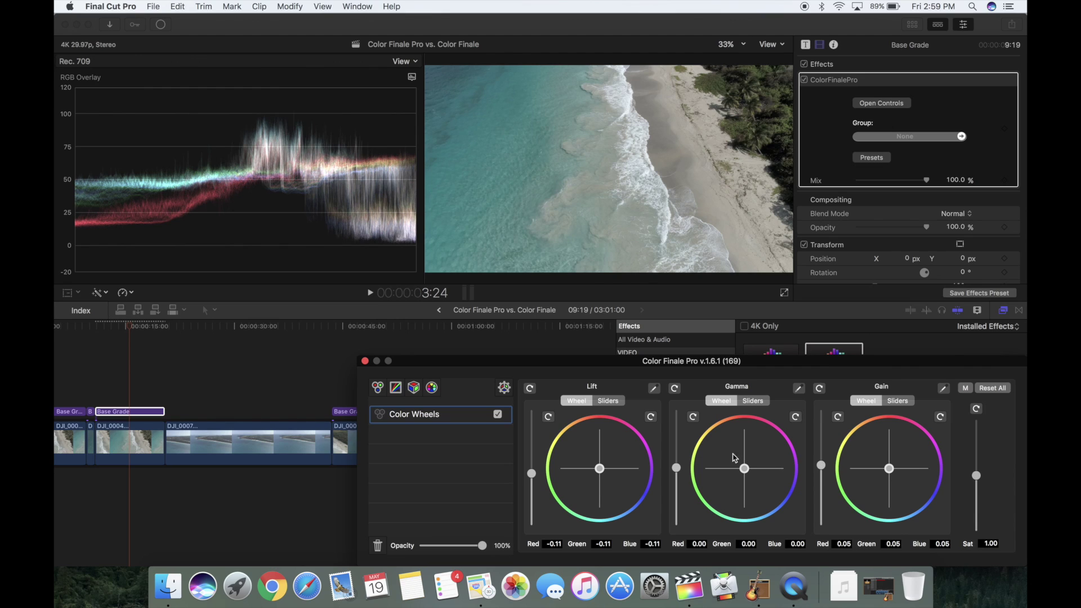
left_click_drag(677, 470, 679, 469)
left_click_drag(976, 476, 983, 454)
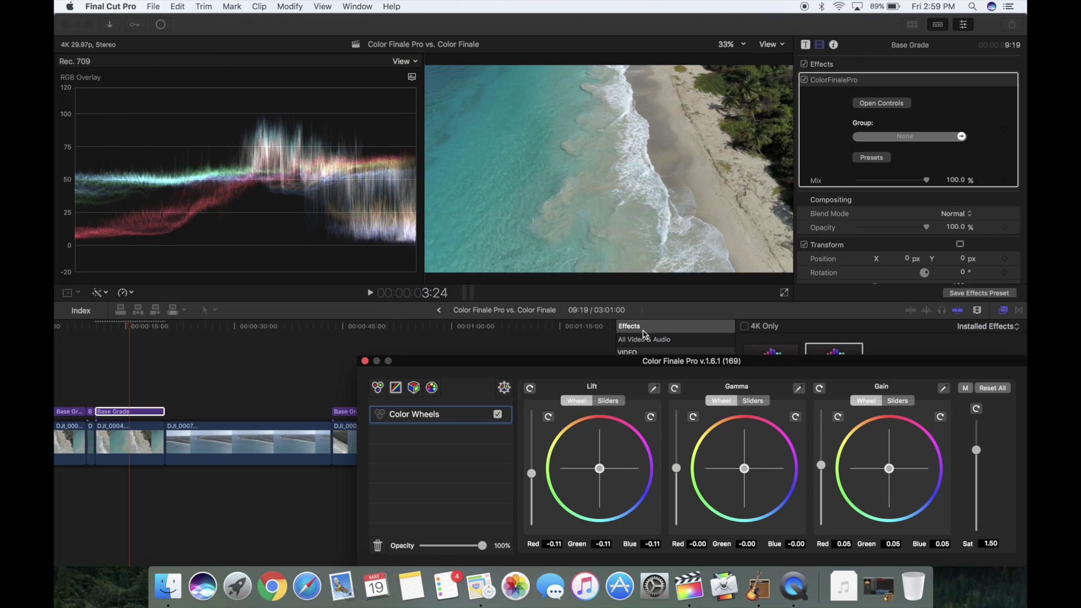
Toggle the ColorFinalePro effect off and on repeatedly to compare the beach shot before and after grading
left_click(800, 82)
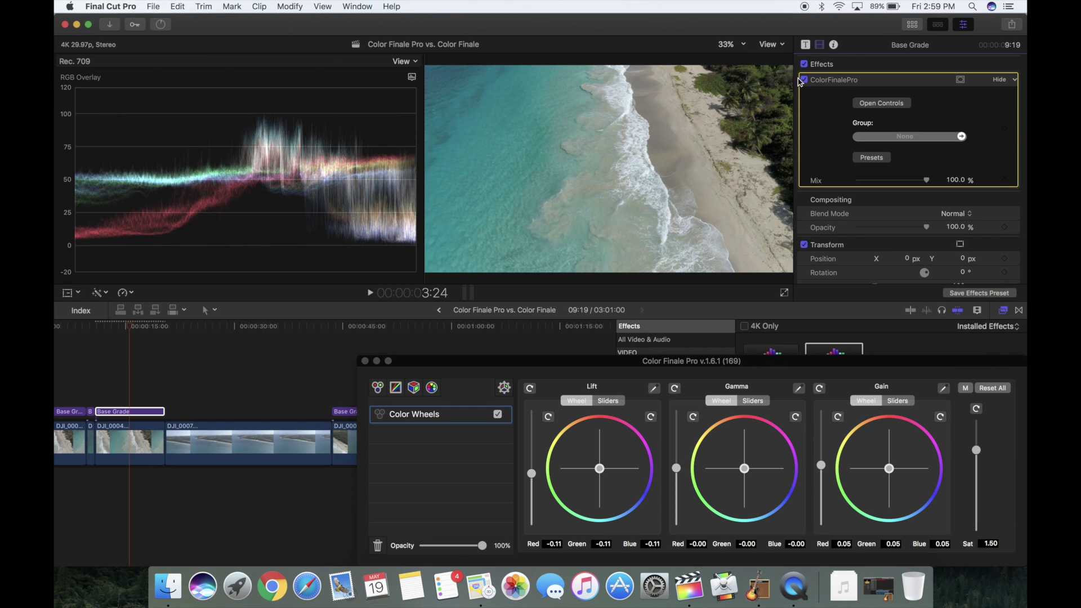
left_click(804, 81)
left_click(804, 80)
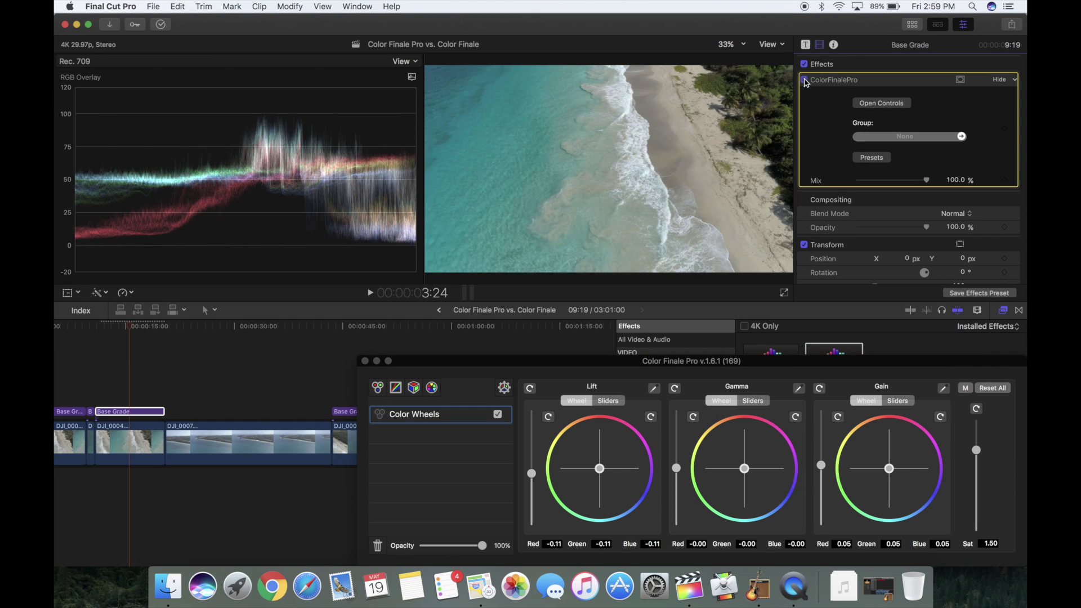
left_click(804, 81)
left_click(804, 80)
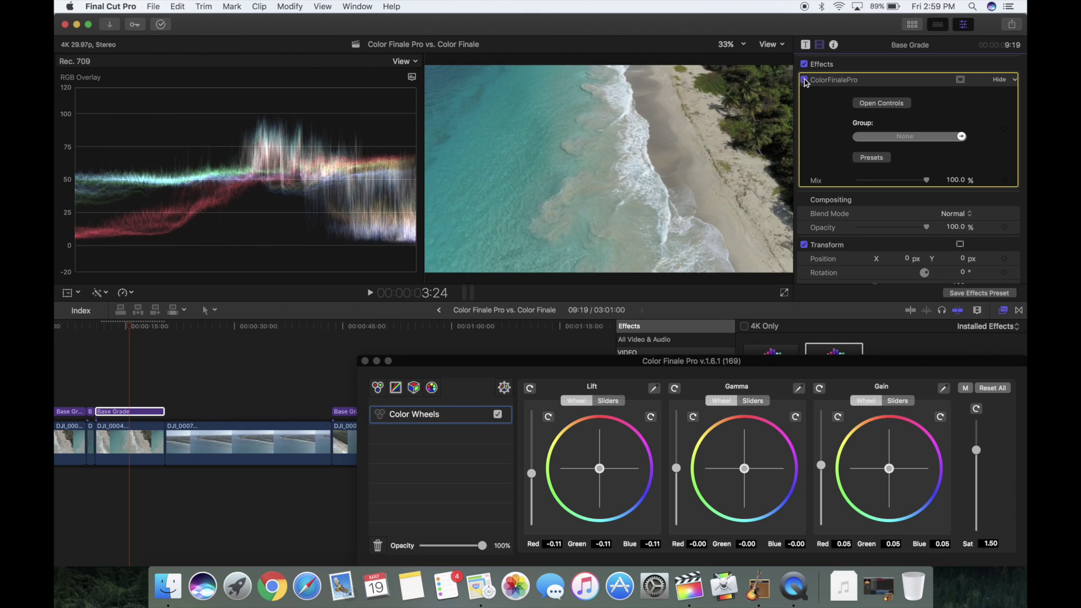
left_click(805, 81)
left_click(804, 80)
Stack three Curves layers, two 6 Vectors layers and one LUT Utility layer above the Color Wheels layer
left_click(396, 388)
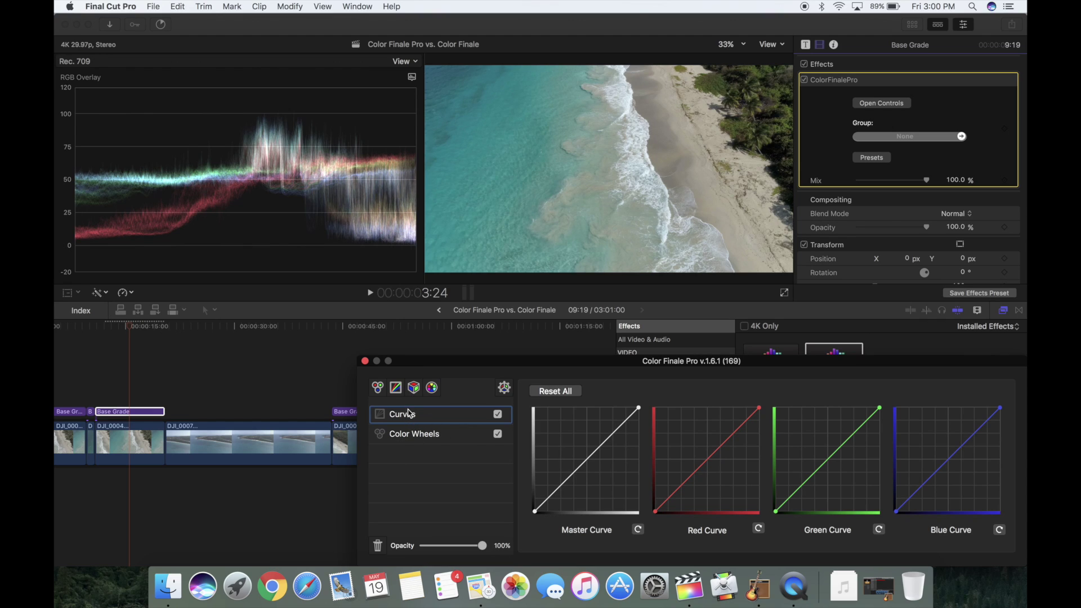
left_click(396, 388)
left_click(396, 388)
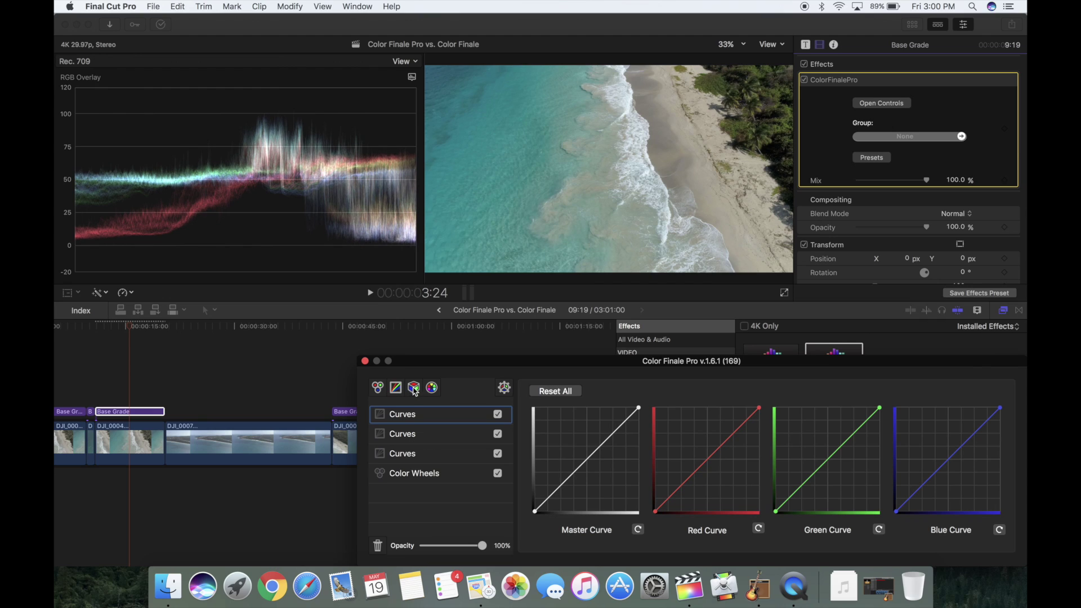
left_click(432, 388)
left_click(433, 392)
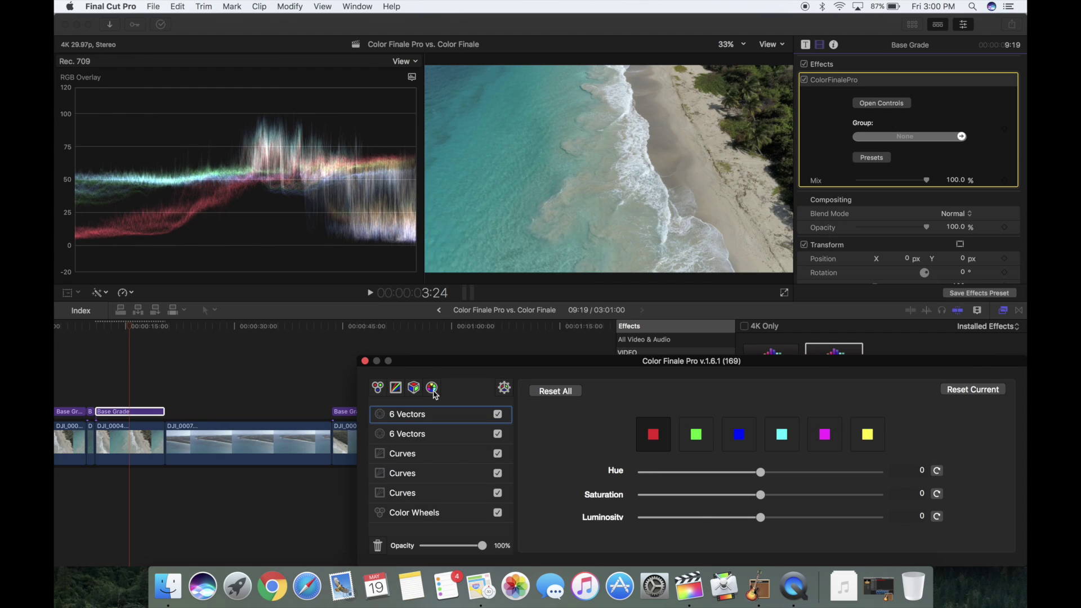
left_click(414, 387)
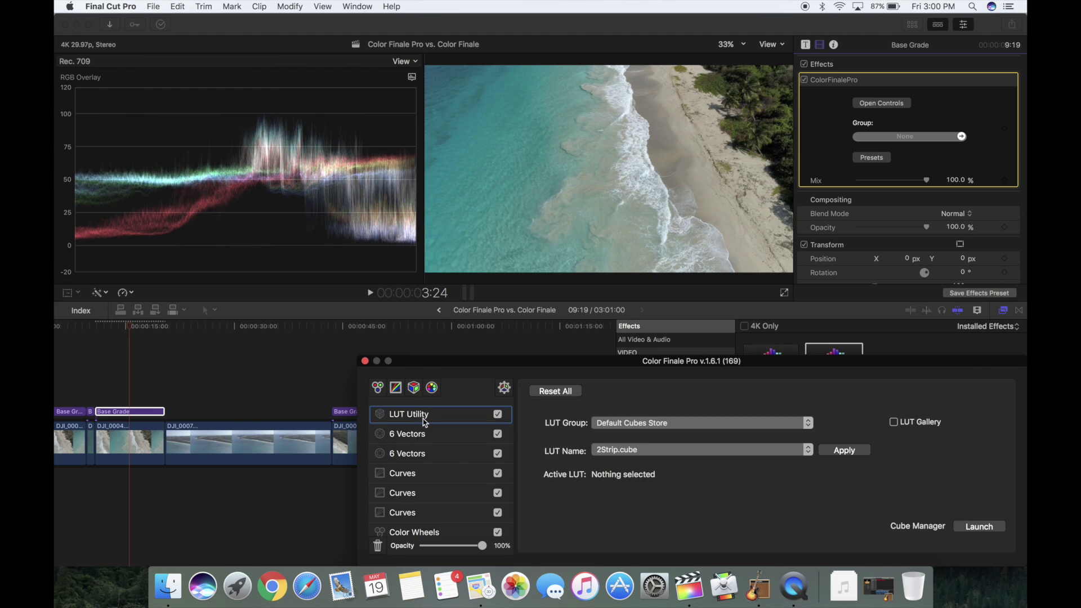
Look through the layer stack and view the controls of the upper 6 Vectors layer and the topmost Curves layer
scroll(424, 422, "down", 2)
scroll(424, 422, "up", 2)
scroll(424, 422, "down", 1)
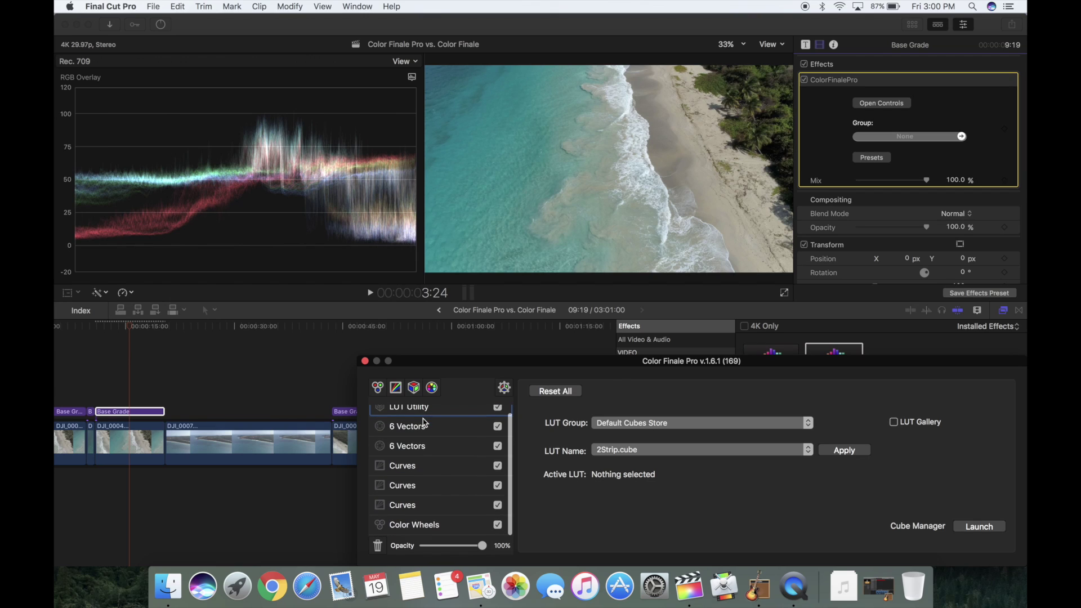
scroll(424, 422, "up", 1)
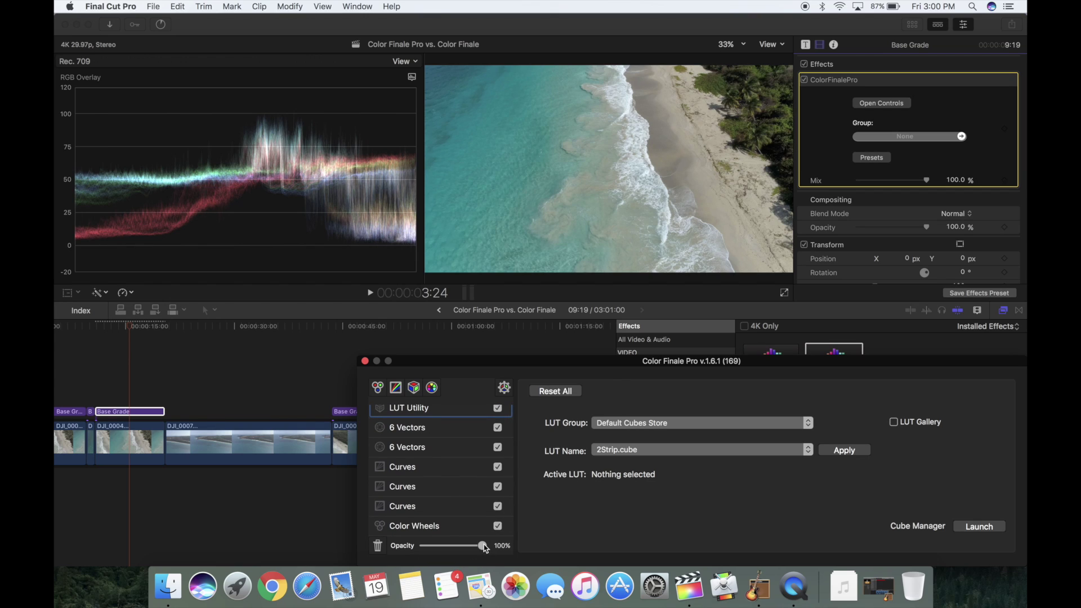
left_click(444, 433)
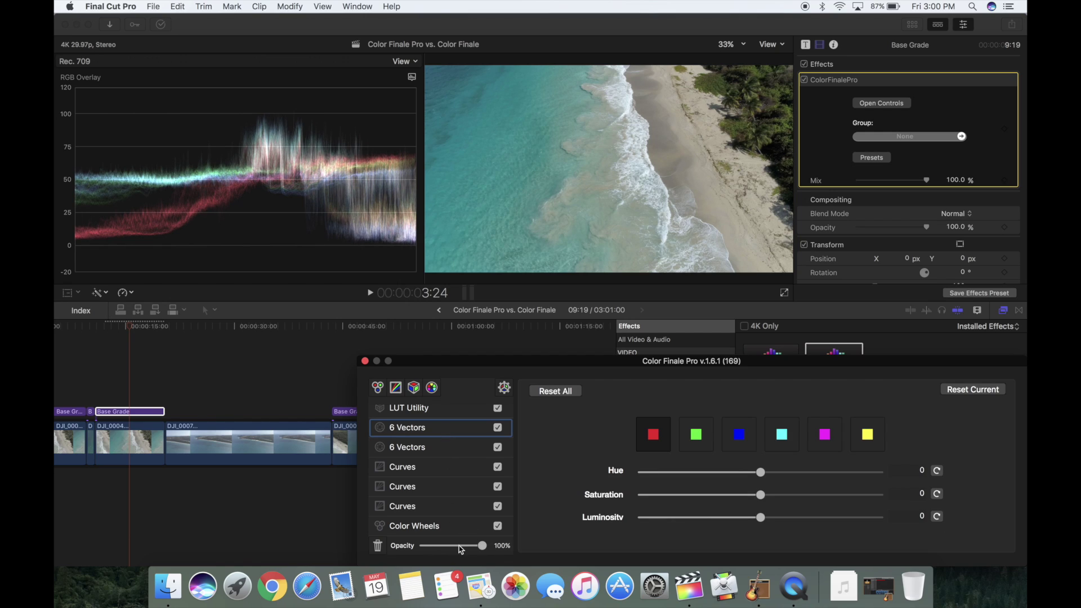
left_click(435, 471)
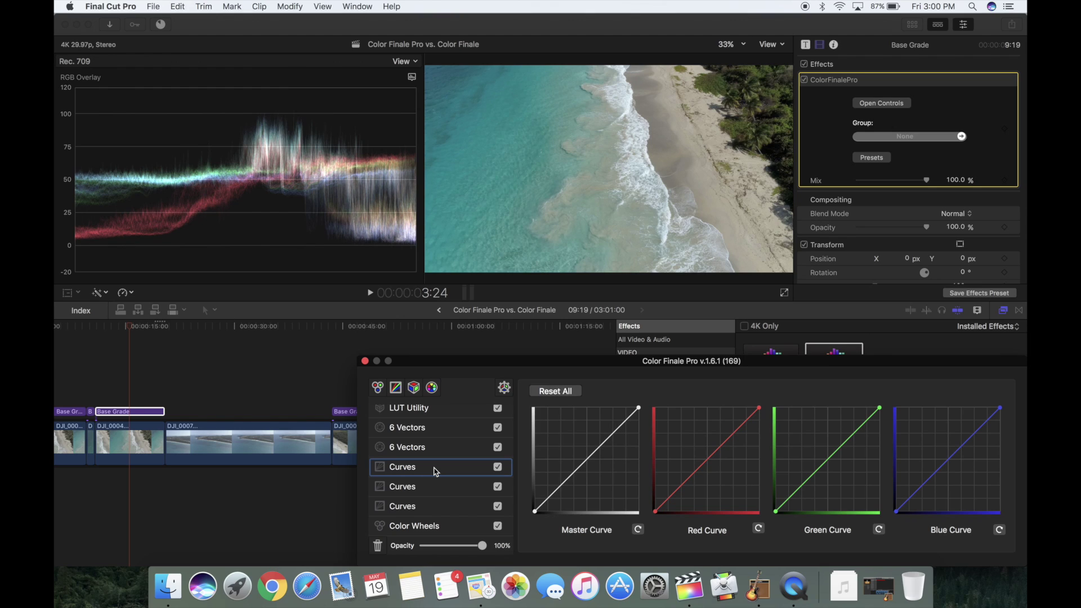
scroll(435, 471, "up", 1)
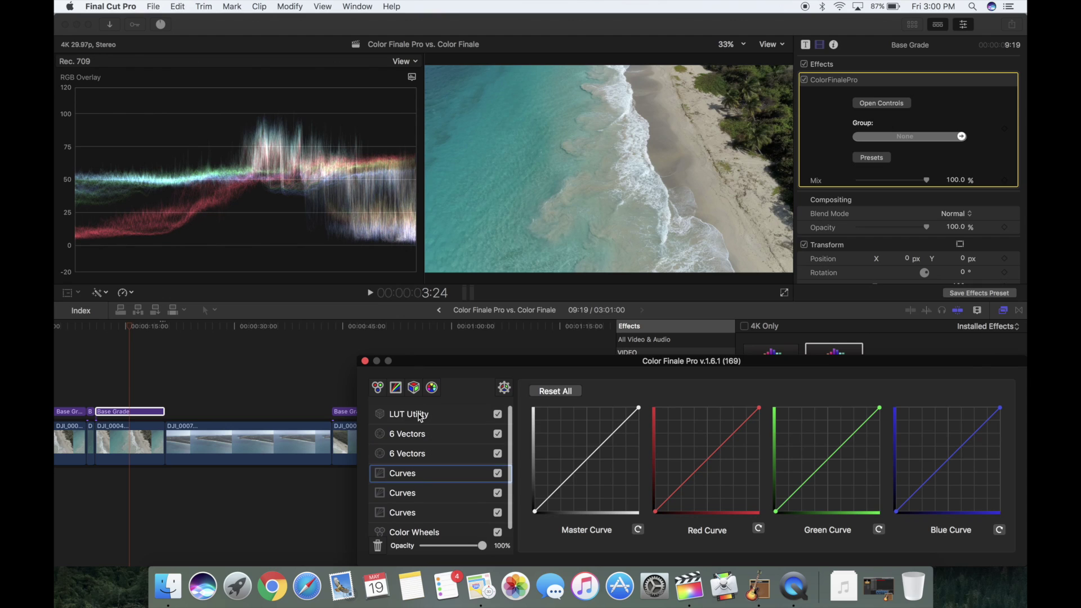
Delete the LUT Utility layer, both 6 Vectors layers and two Curves layers, keeping one Curves layer above Color Wheels
left_click(418, 415)
key("BackSpace")
key("BackSpace")
key("BackSpace")
key("BackSpace")
key("BackSpace")
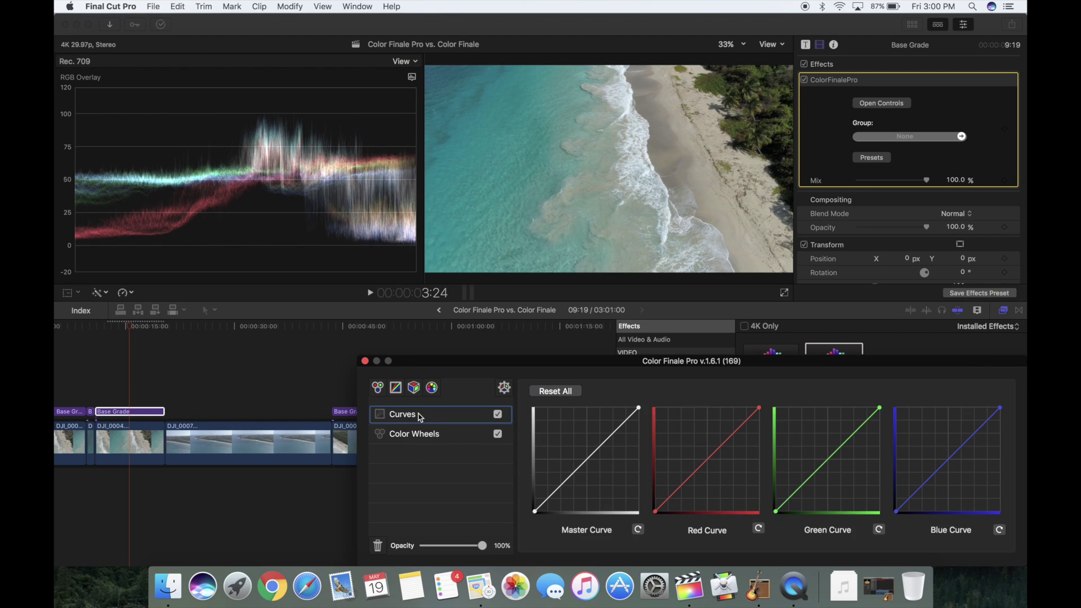
In the Curves layer, anchor the Master Curve at its midpoint and pull its shadow end slightly down
left_click(430, 433)
left_click(425, 419)
left_click(588, 459)
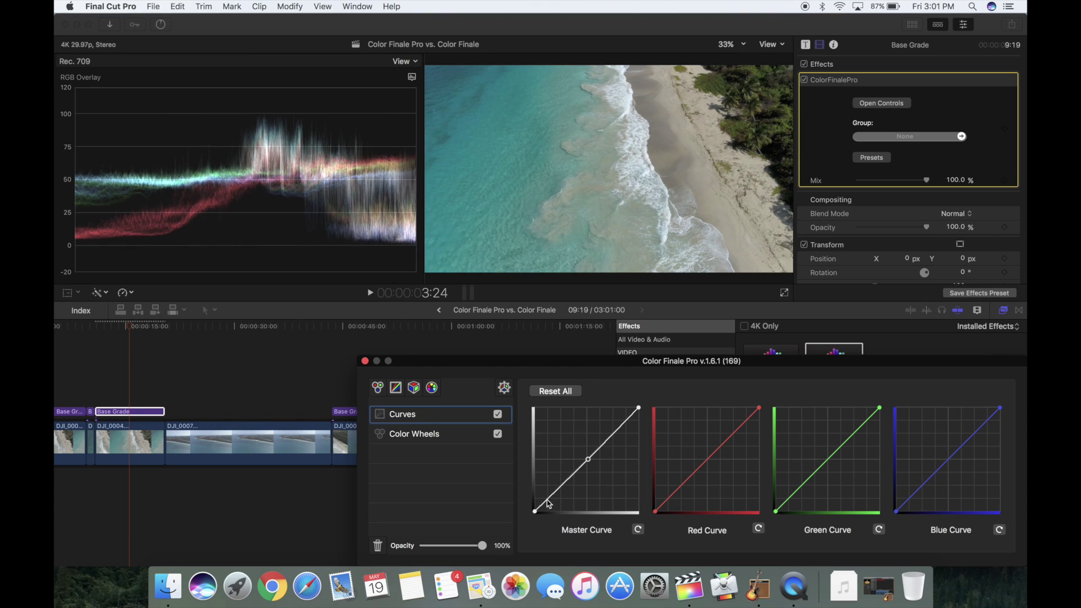
left_click(547, 502)
left_click_drag(548, 502, 549, 507)
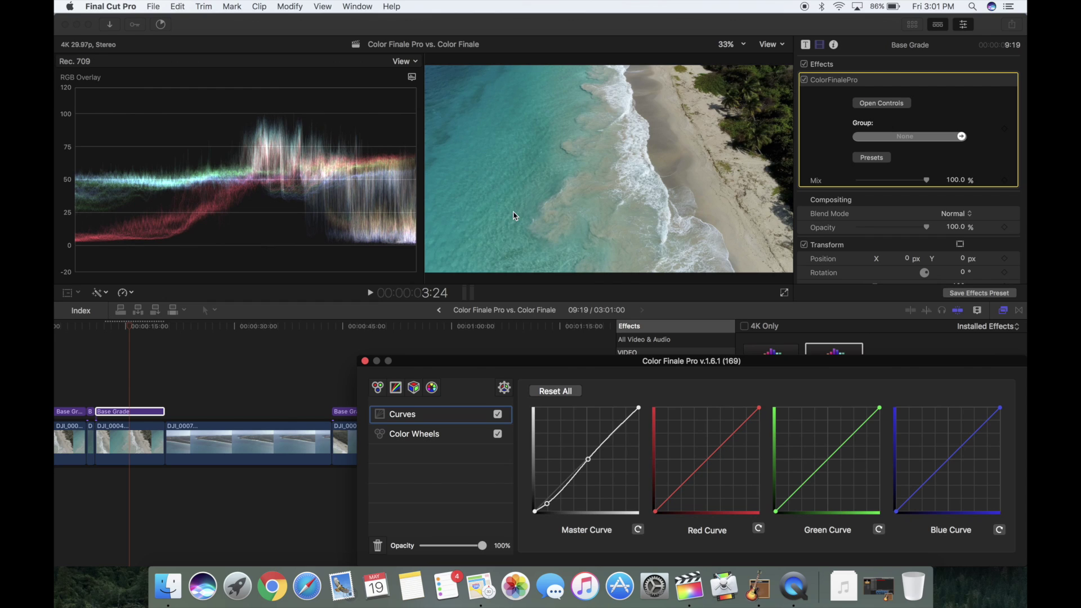
Shape the Red Curve into a gentle S by anchoring its midpoint, lowering the shadows and raising the highlights
left_click(707, 460)
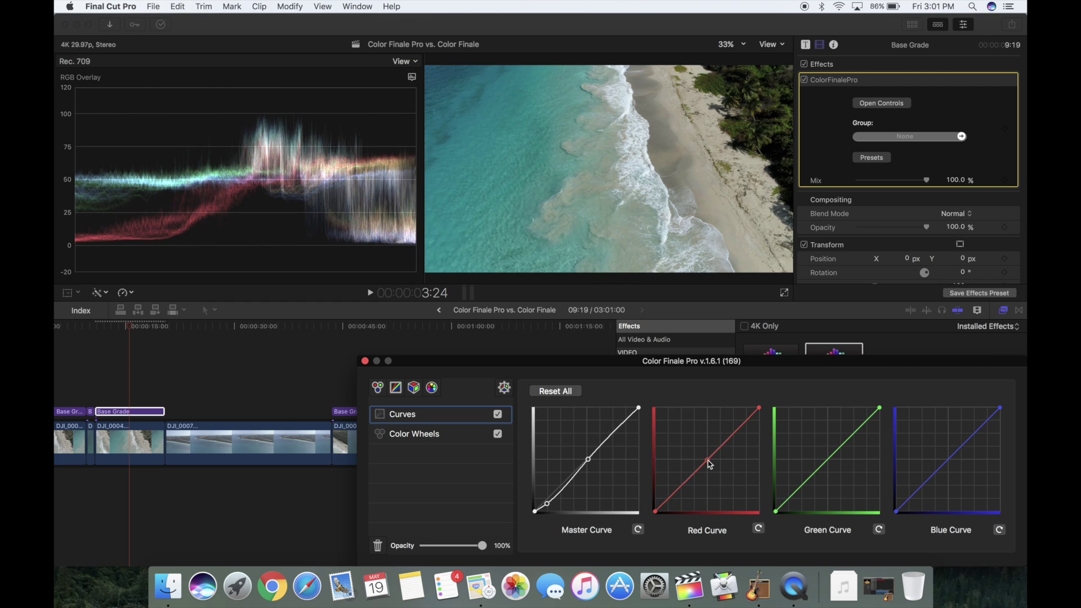
left_click(668, 502)
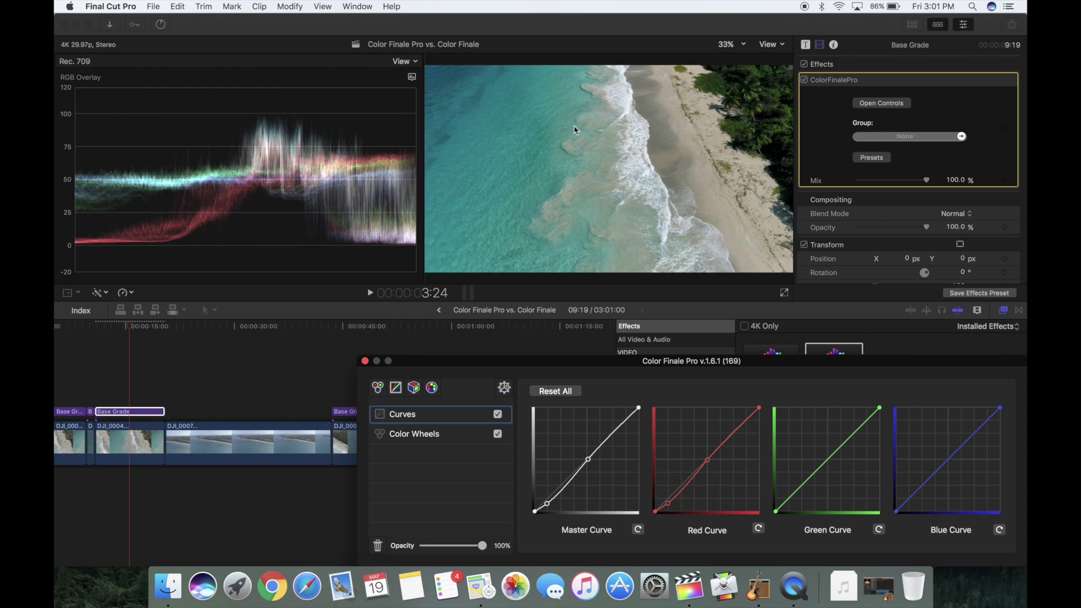
left_click(733, 433)
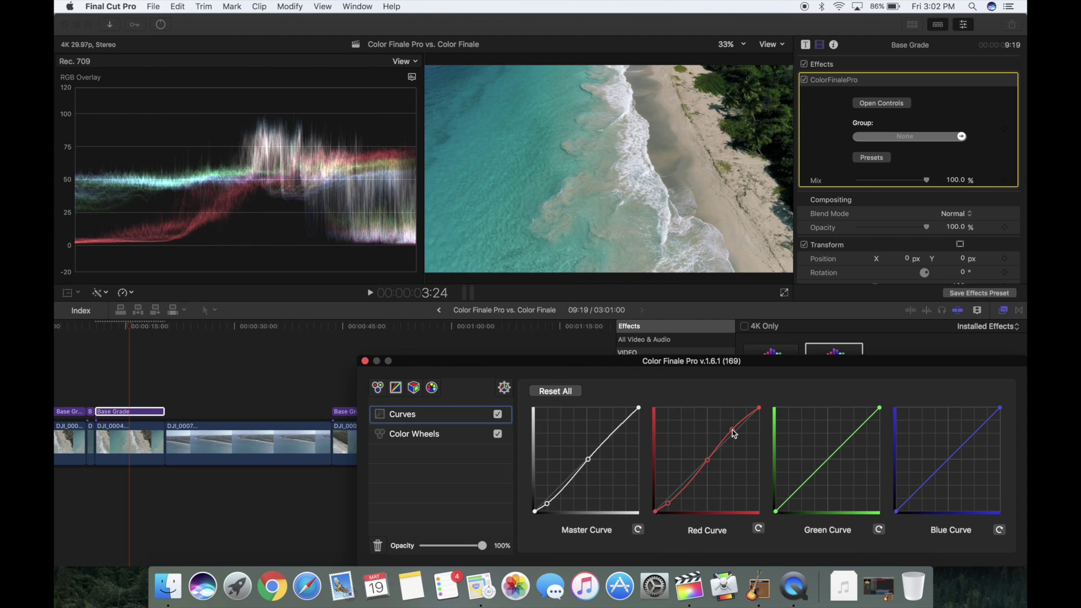
Toggle the Curves layer off and on repeatedly to compare its effect with the Color Wheels grade alone
left_click(498, 415)
left_click(498, 415)
left_click(498, 414)
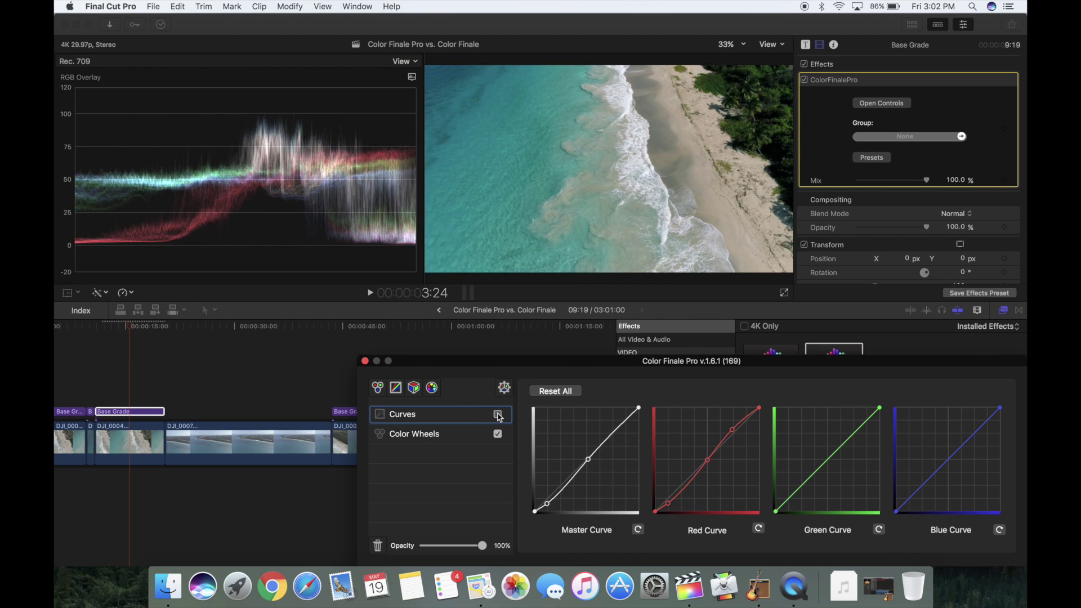
left_click(498, 415)
left_click(498, 415)
left_click(498, 415)
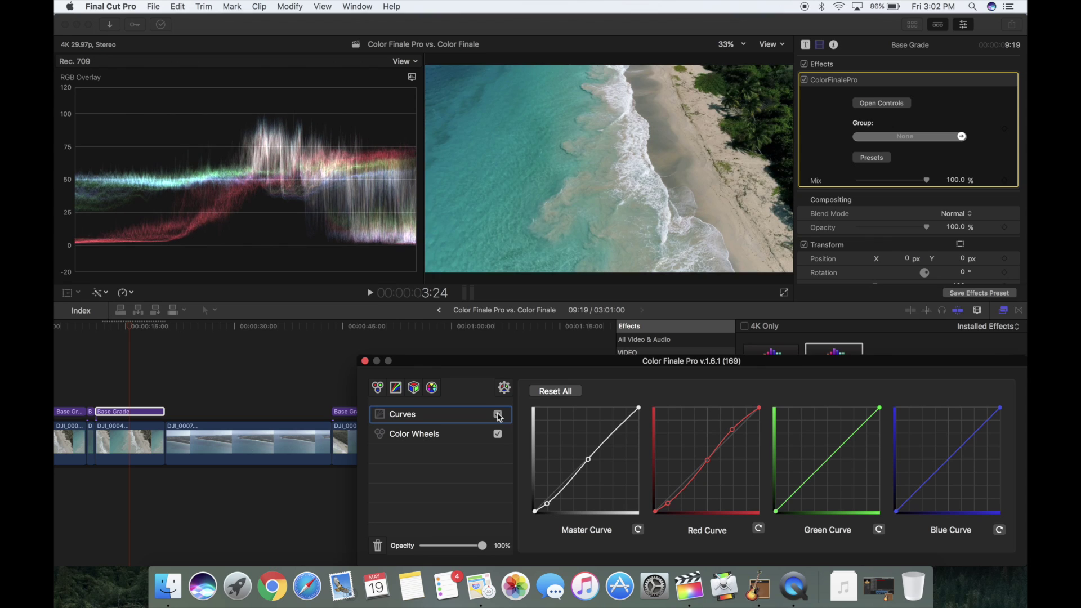
left_click(498, 414)
left_click(462, 433)
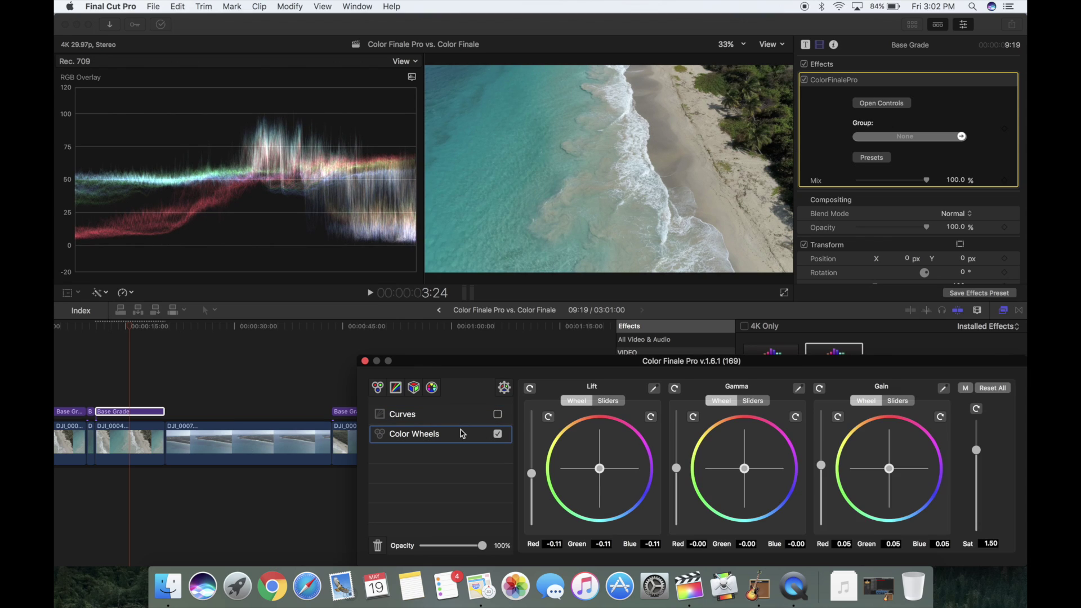
left_click(455, 415)
left_click(498, 416)
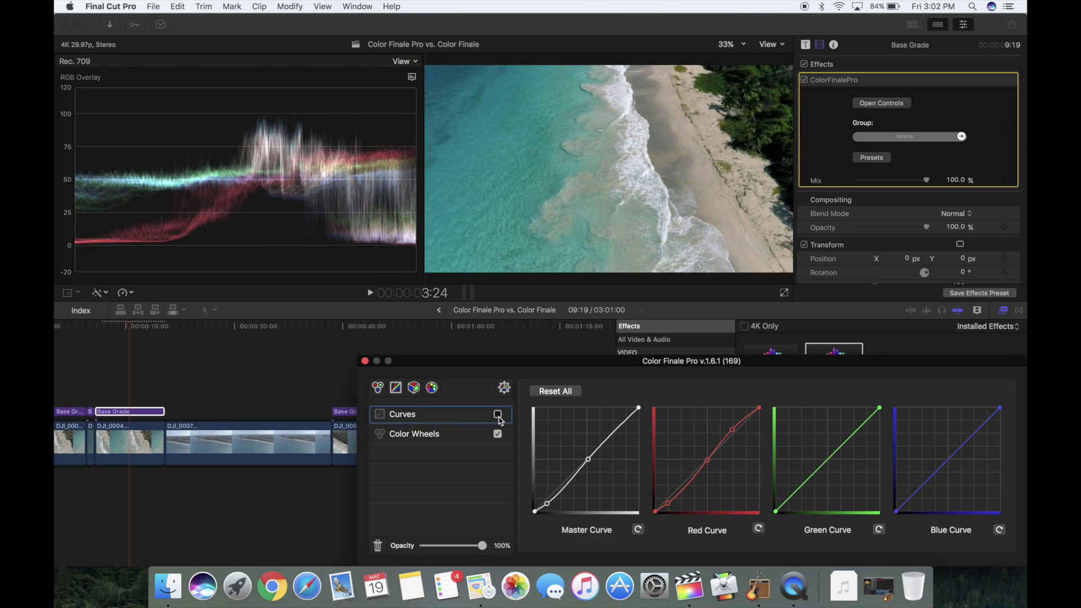
left_click(498, 414)
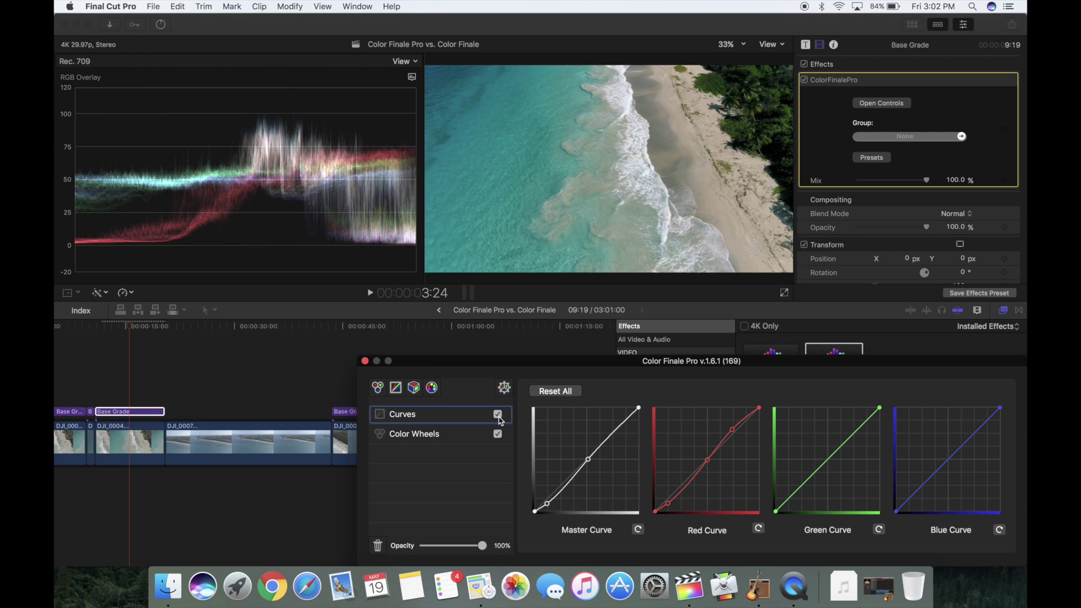
Add a 6 Vectors layer above the Curves layer and switch the video scope to Vectorscope
left_click(433, 388)
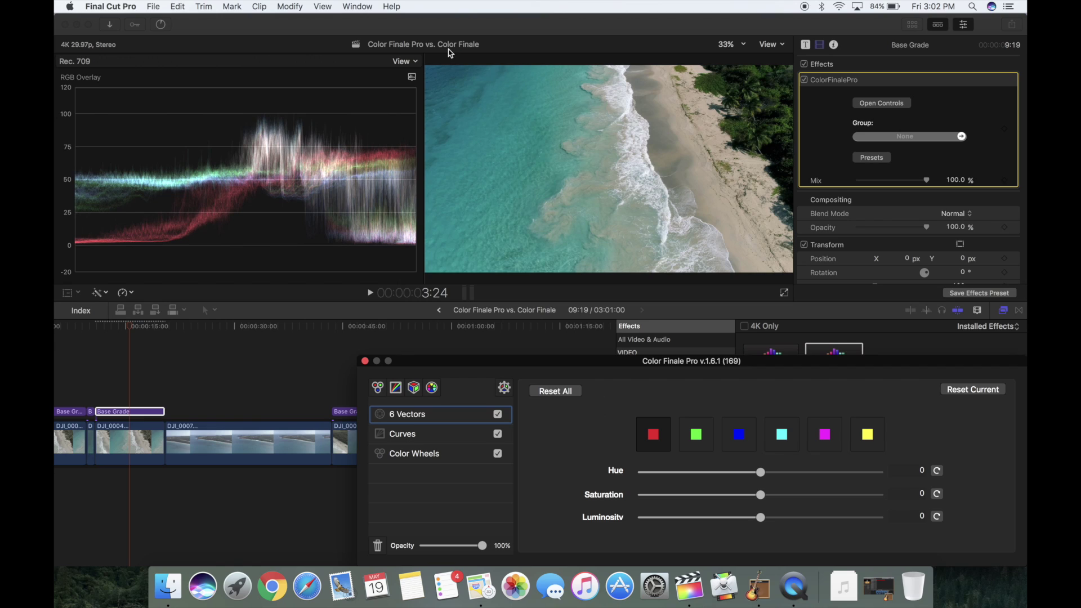
left_click(411, 77)
left_click(411, 77)
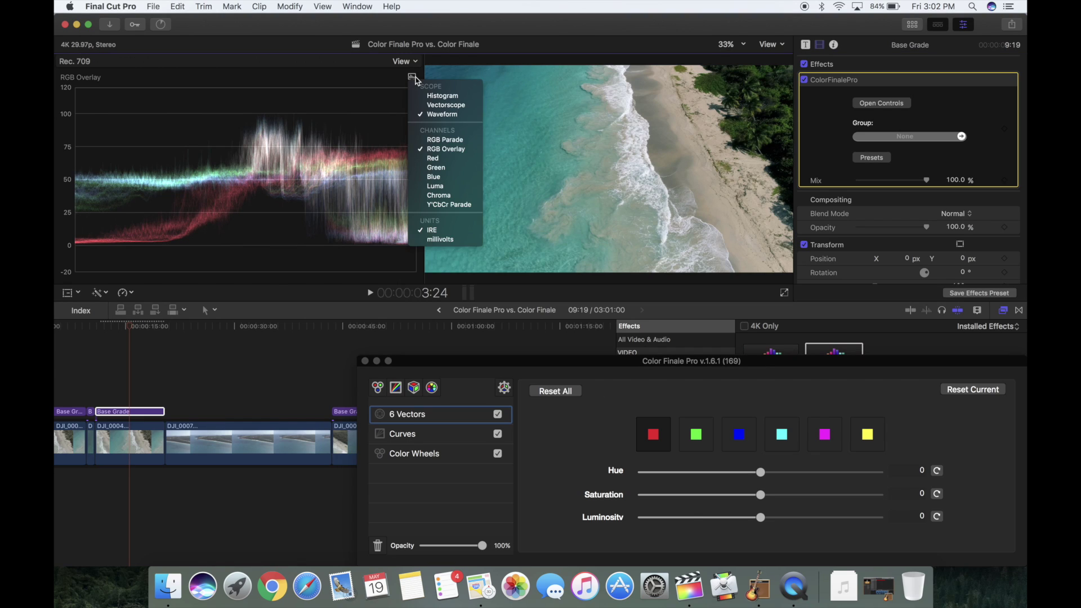
left_click(445, 102)
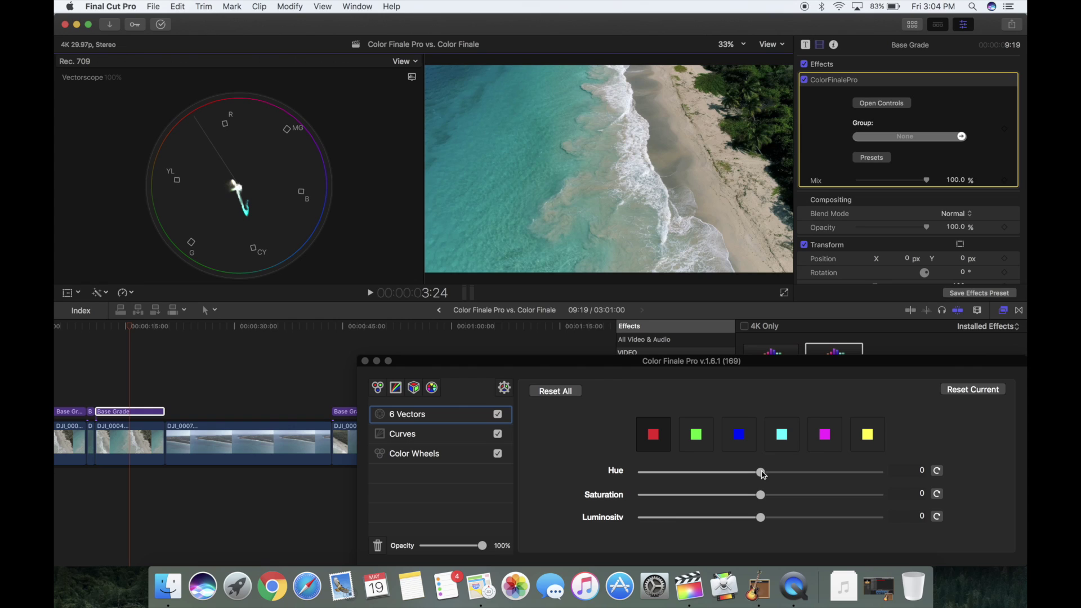
Set the red vector's hue to 0.115, saturation to 1 and luminosity to about -0.108
mouse_move(763, 475)
left_mouse_down()
mouse_move(748, 475)
mouse_move(776, 474)
left_mouse_up()
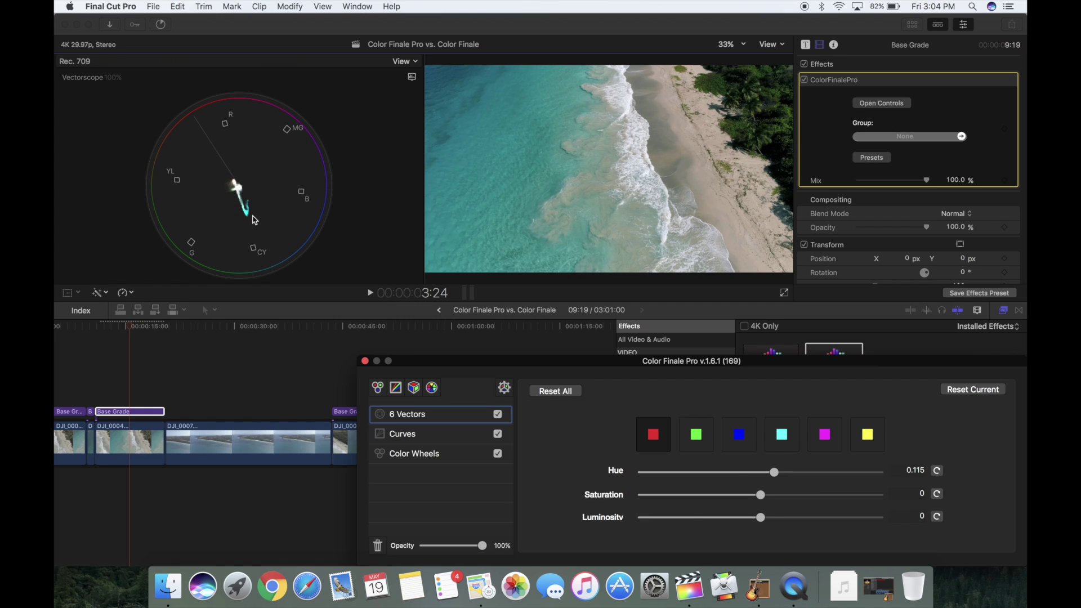
left_click_drag(761, 496, 895, 499)
left_click_drag(760, 522, 749, 523)
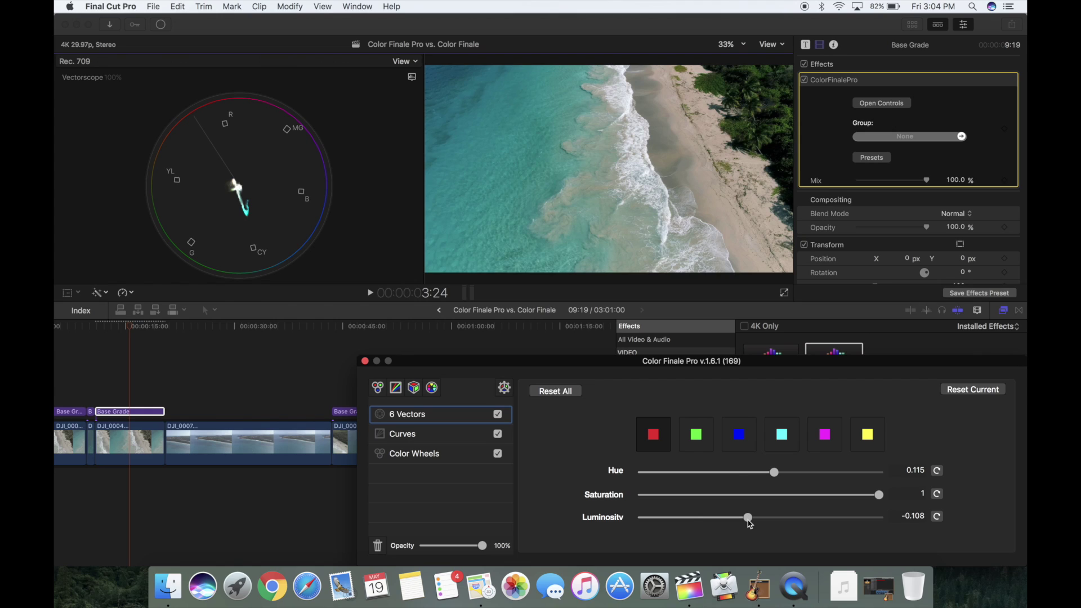
Set the yellow vector's hue to 0.033, saturation to 1 and luminosity to -0.348, with the layer opacity at 100%
left_click(867, 438)
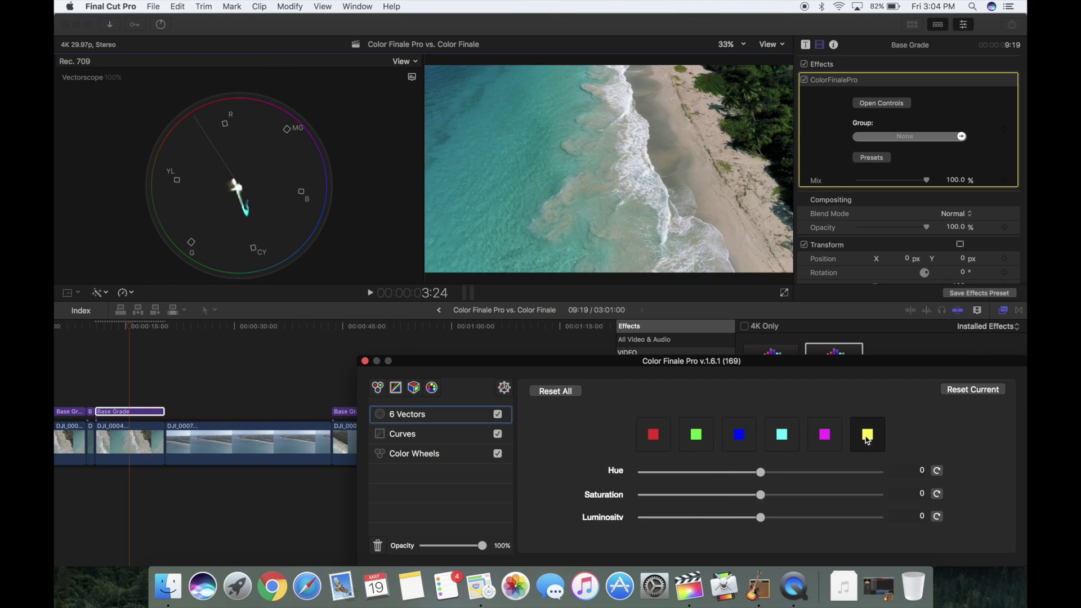
left_click_drag(762, 475, 878, 496)
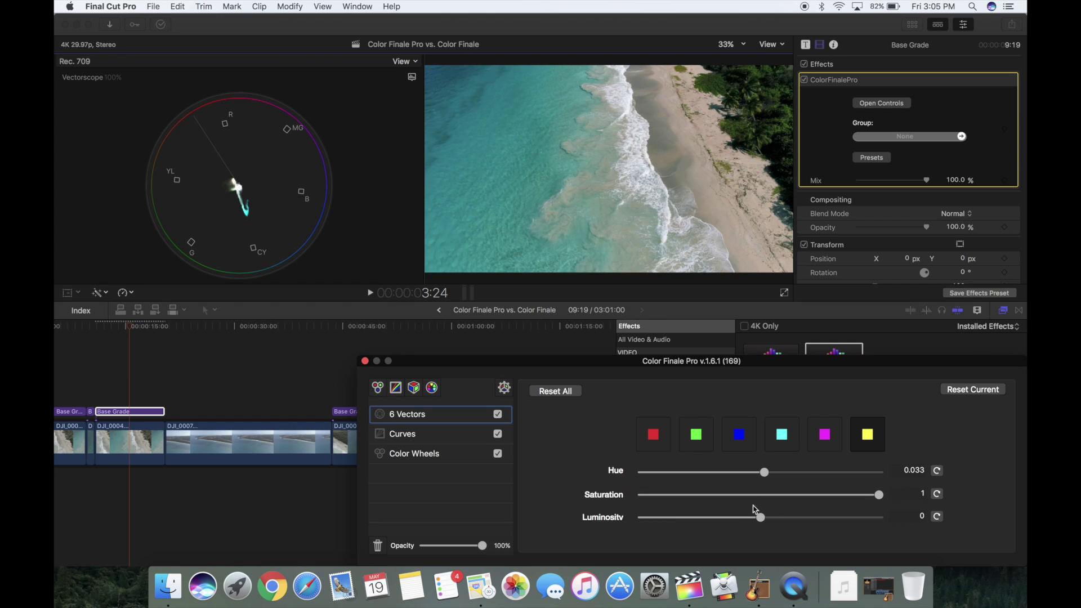
left_click_drag(761, 520, 718, 518)
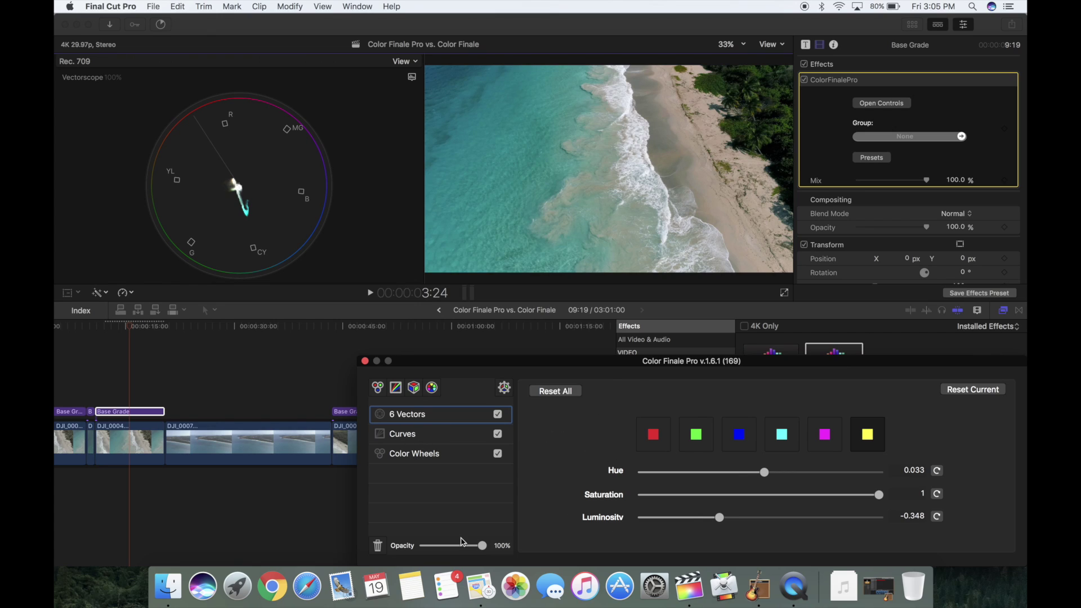
mouse_move(481, 547)
left_mouse_down()
mouse_move(413, 548)
mouse_move(497, 549)
left_mouse_up()
Set the blue vector's hue to -0.109 and saturation to 1, and lower its luminosity
left_click(734, 448)
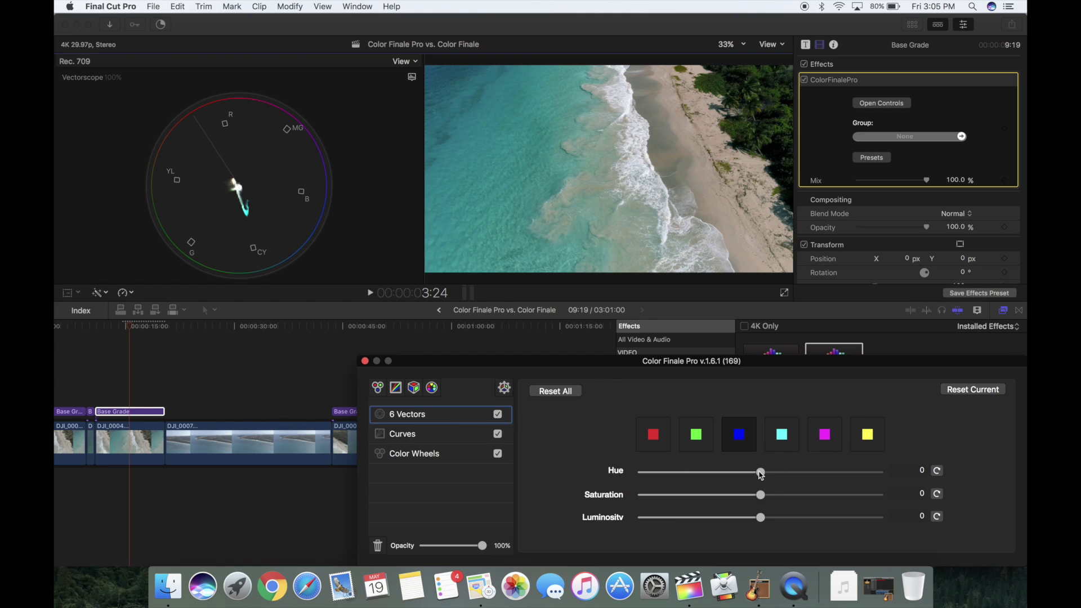
mouse_move(762, 476)
left_mouse_down()
mouse_move(734, 477)
mouse_move(757, 478)
left_mouse_up()
mouse_move(758, 476)
left_mouse_down()
mouse_move(777, 482)
mouse_move(741, 480)
mouse_move(761, 487)
mouse_move(743, 483)
mouse_move(751, 481)
left_mouse_up()
left_click(247, 220)
left_click(754, 504)
left_click_drag(760, 494, 899, 490)
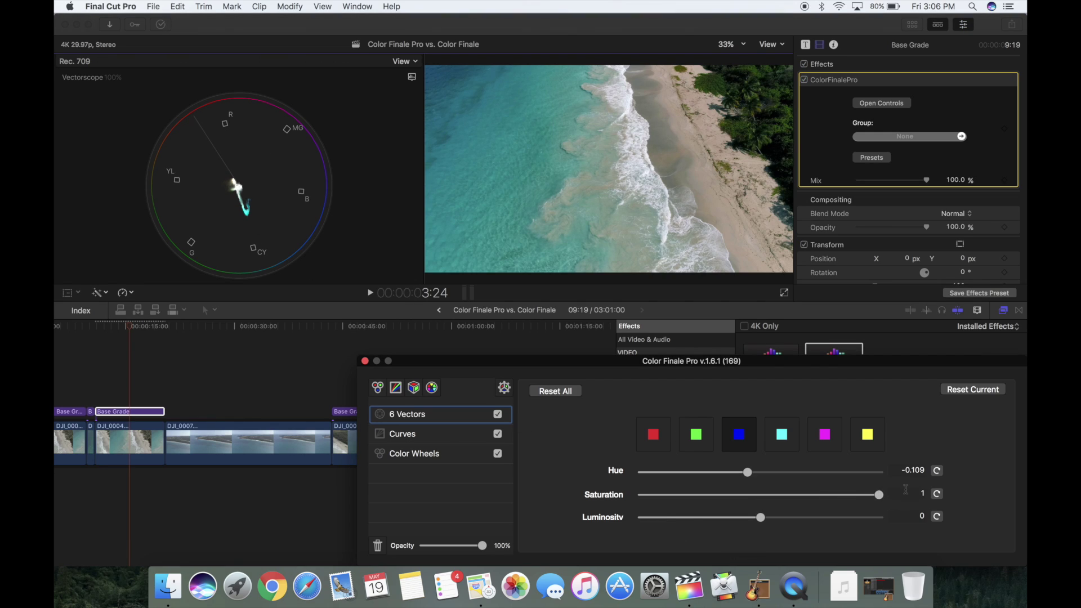
left_click_drag(760, 519, 728, 519)
Set the cyan vector's hue to -0.035, saturation to 1 and luminosity to 0.005, then test the layer's opacity against the ungraded colors
left_click(781, 447)
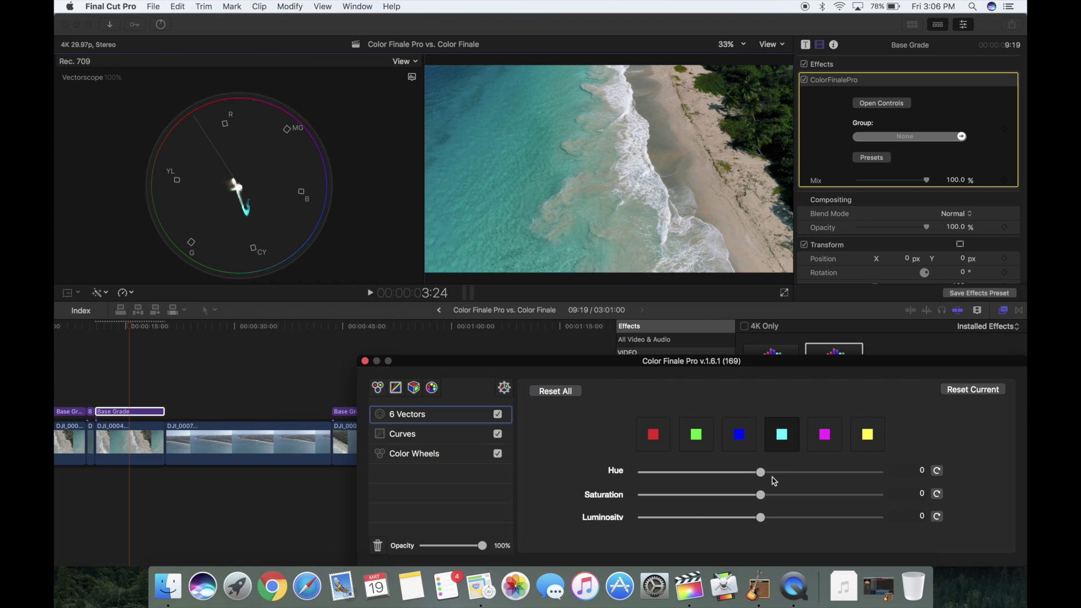
left_click_drag(760, 473, 944, 554)
mouse_move(761, 519)
left_mouse_down()
mouse_move(776, 522)
mouse_move(764, 527)
left_mouse_up()
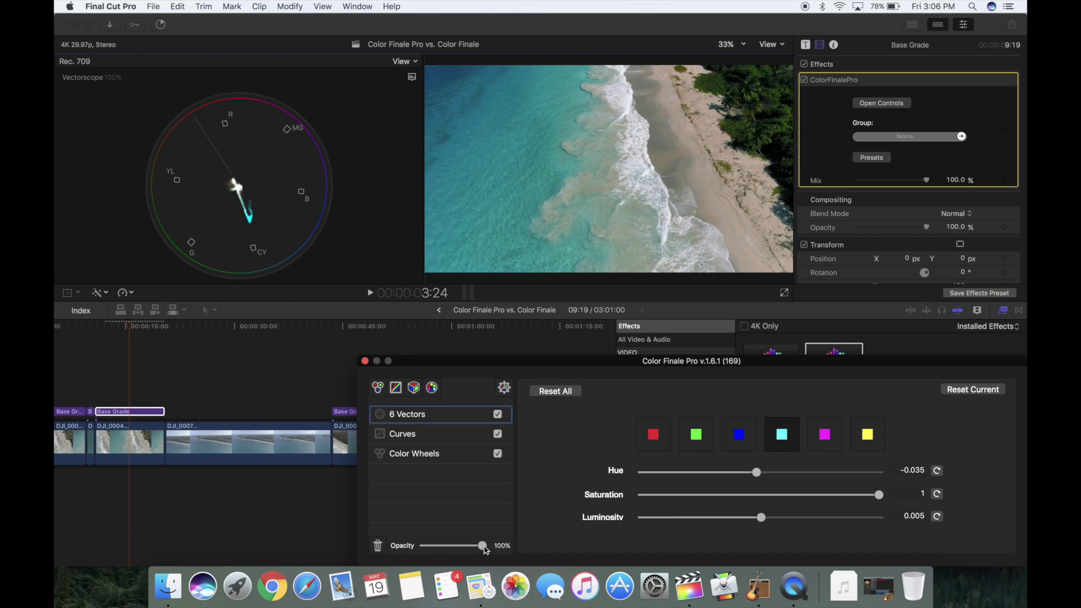
mouse_move(486, 550)
left_mouse_down()
mouse_move(419, 547)
mouse_move(509, 553)
mouse_move(422, 529)
mouse_move(534, 555)
left_mouse_up()
Close the Color Finale Pro controls and play the graded beach clip full screen from near its start
left_click(365, 360)
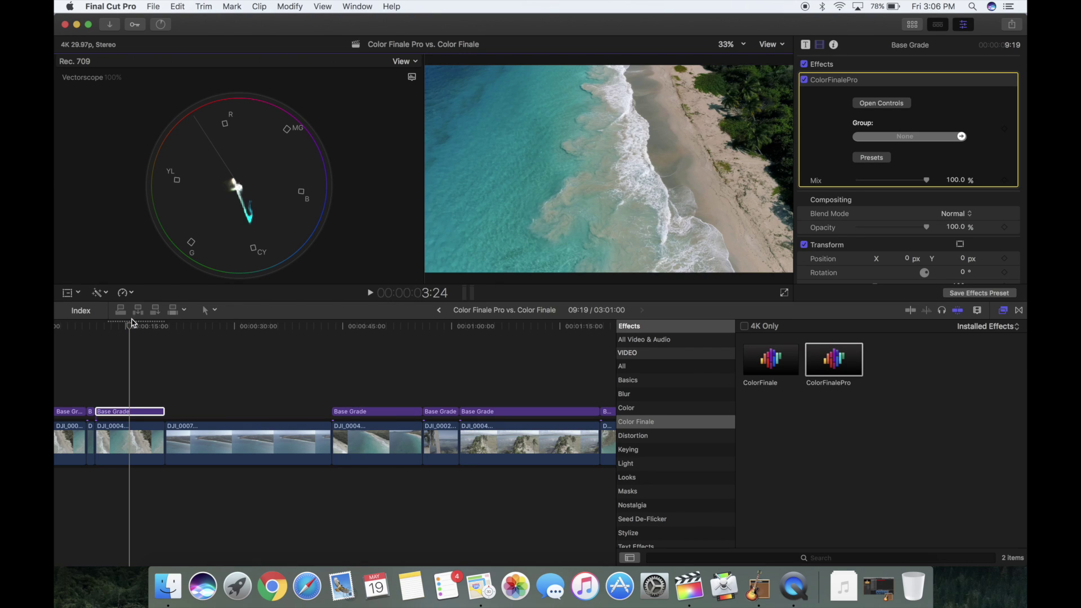
left_click(103, 330)
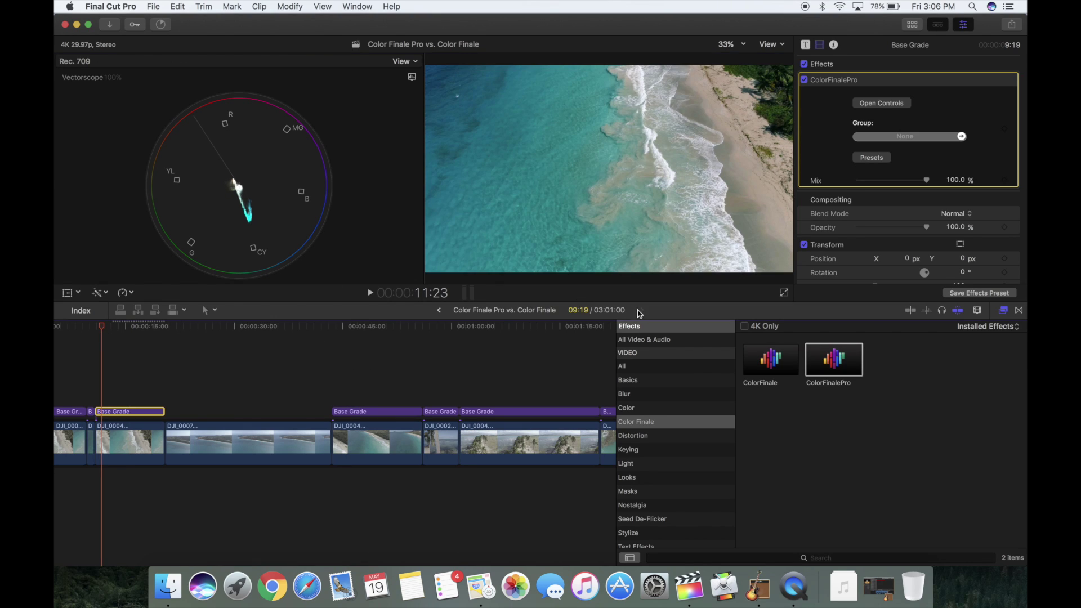
left_click(782, 293)
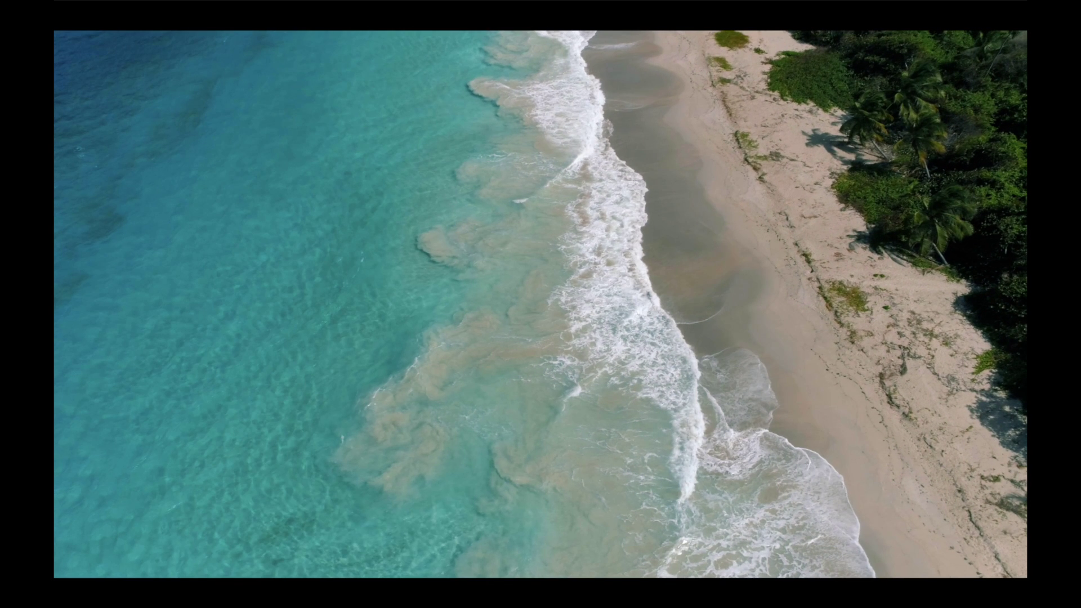
key("Escape")
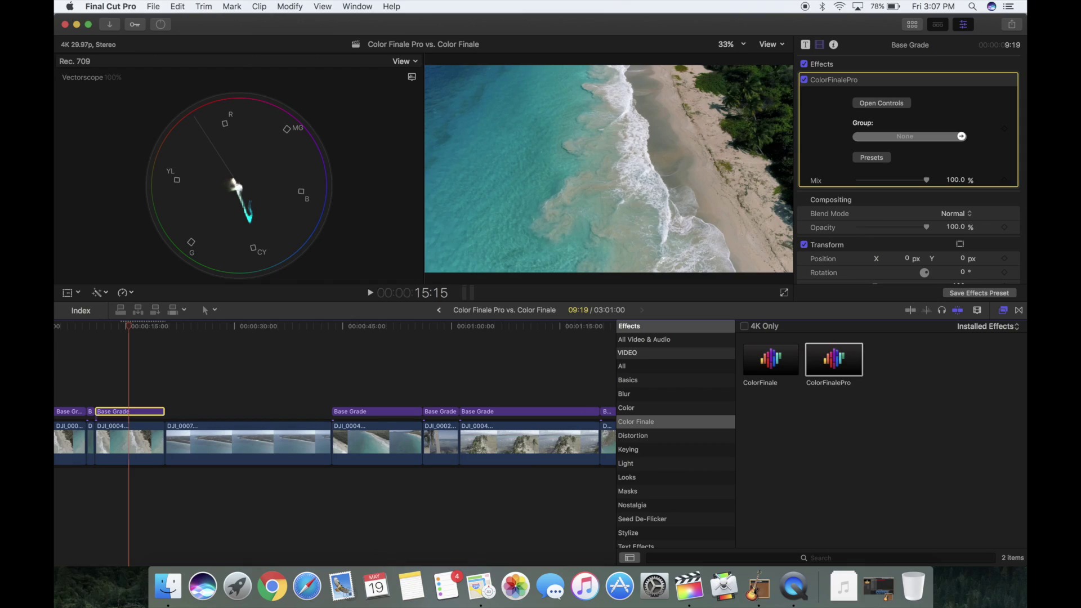
Move the playhead back and forth between the previous beach clip and the newly graded one to compare their colors
left_click(71, 326)
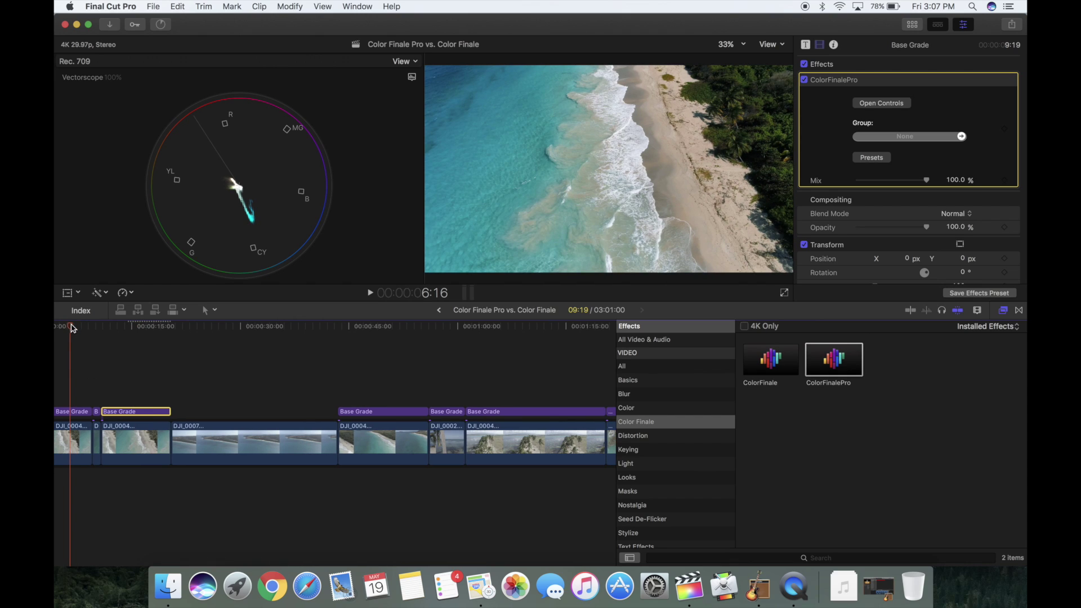
left_click(113, 337)
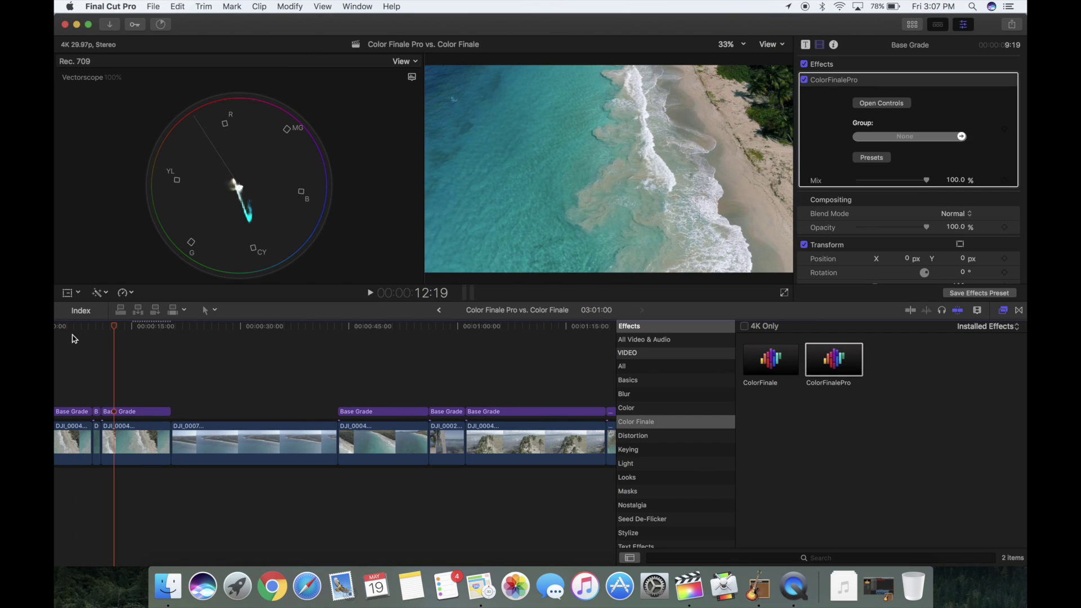
left_click(75, 326)
left_click(122, 335)
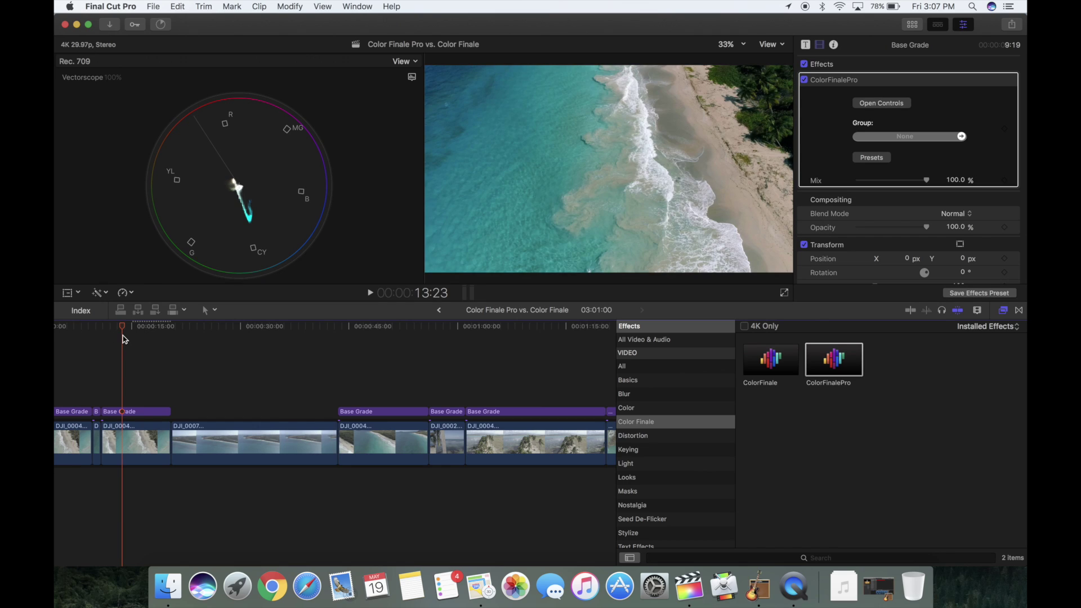
Compare the two graded beach clips at several frames, selecting the Base Grade title above each one in turn
left_click(86, 333)
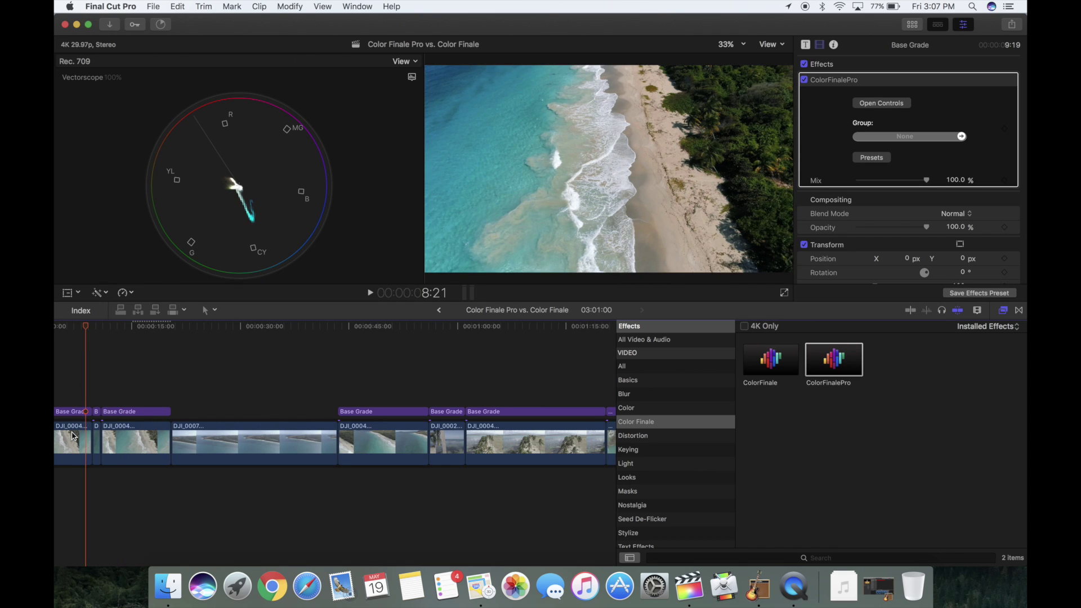
left_click(139, 344)
left_click(126, 410)
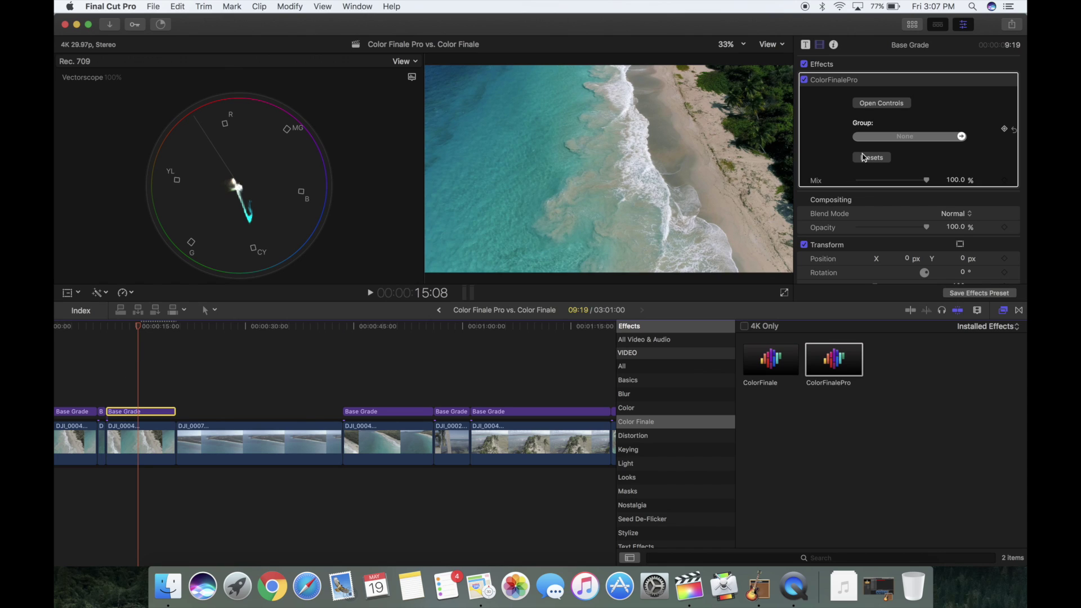
left_click(80, 332)
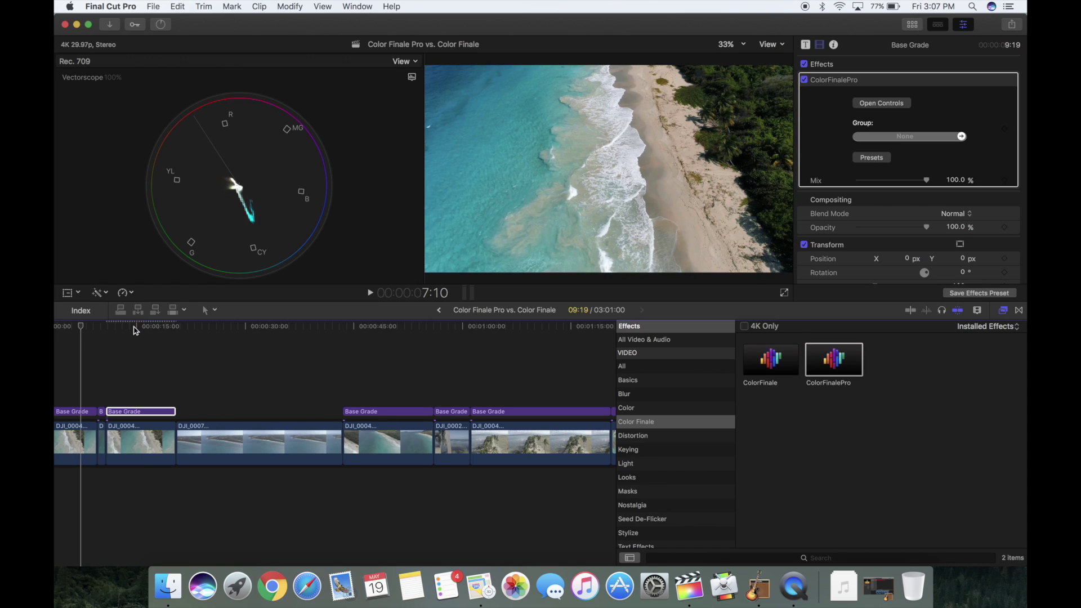
left_click(82, 413)
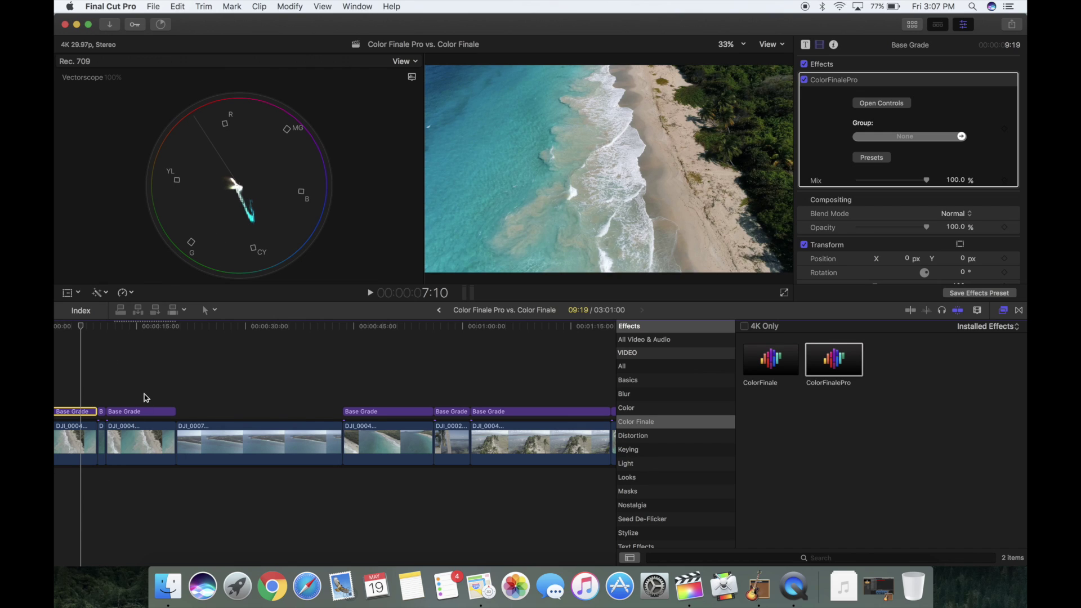
At 17:18 on the newly graded beach clip, turn its Base Grade title's ColorFinalePro effect off and back on to compare before and after
left_click(155, 336)
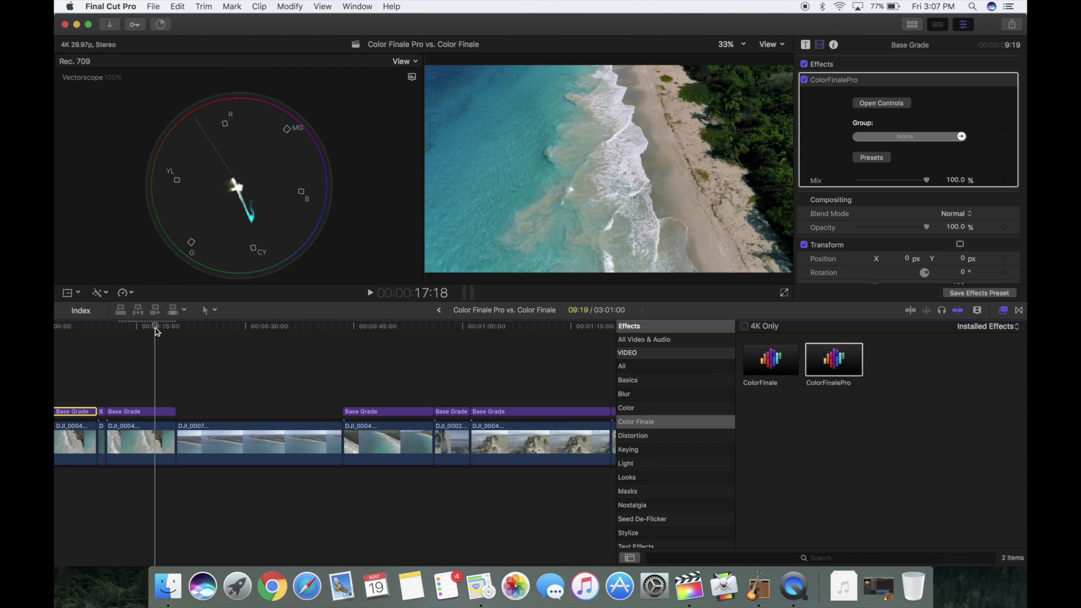
left_click(155, 415)
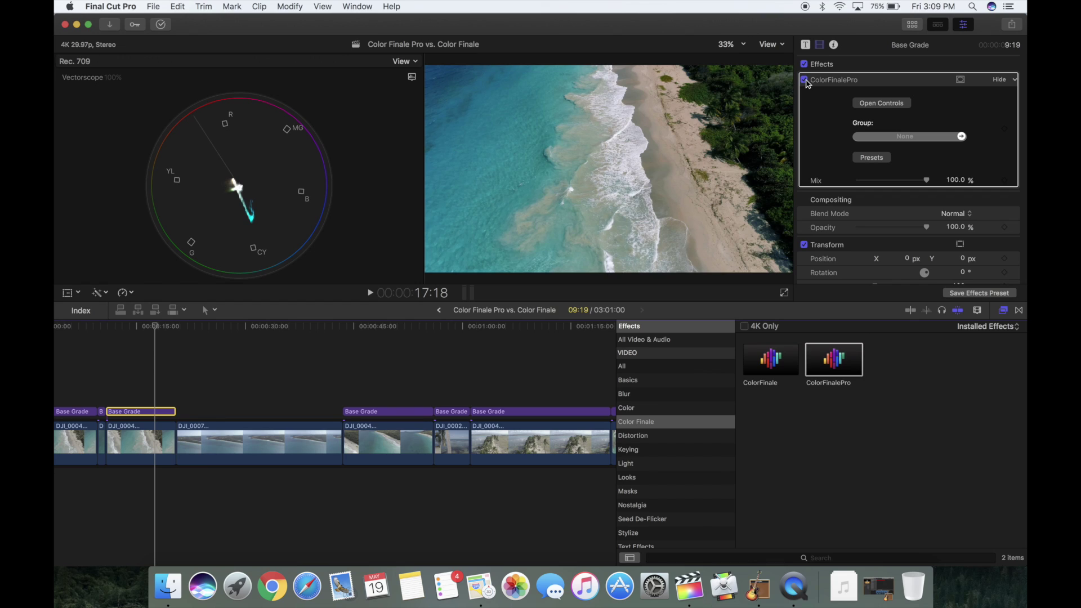
left_click(804, 80)
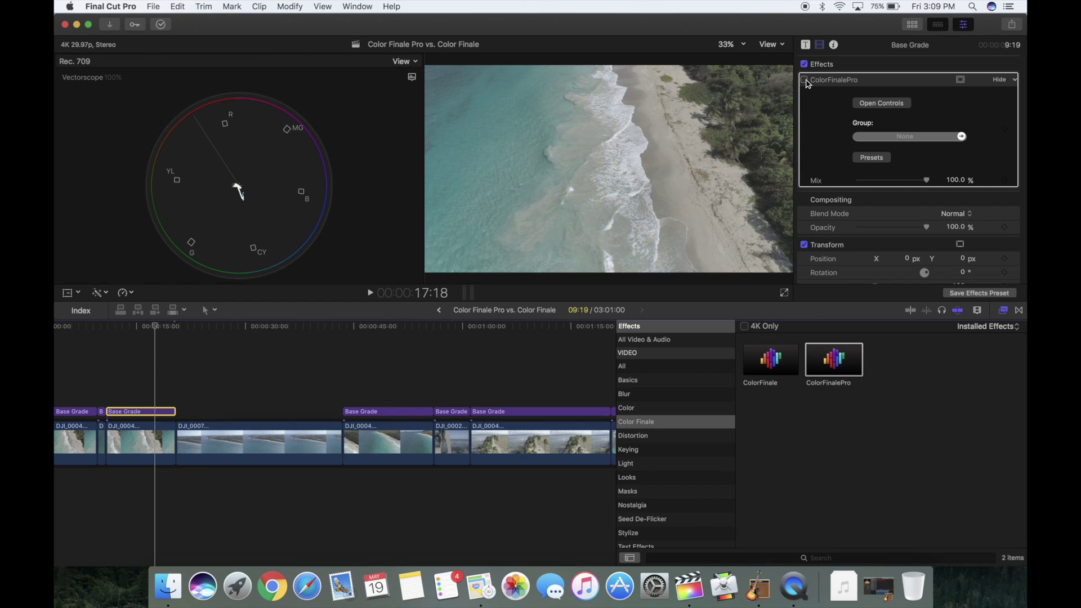
left_click(804, 80)
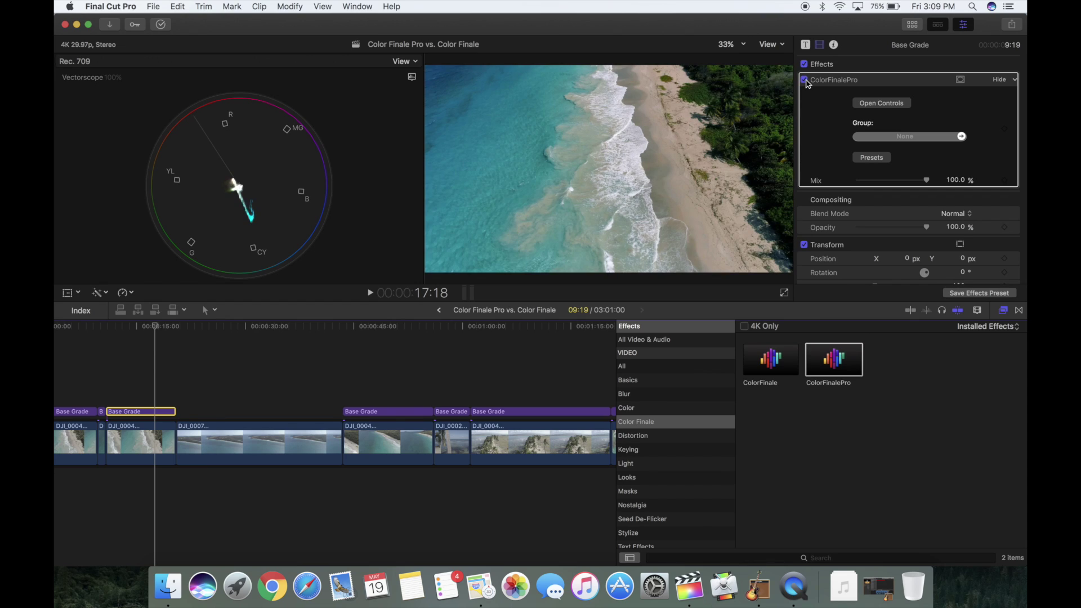